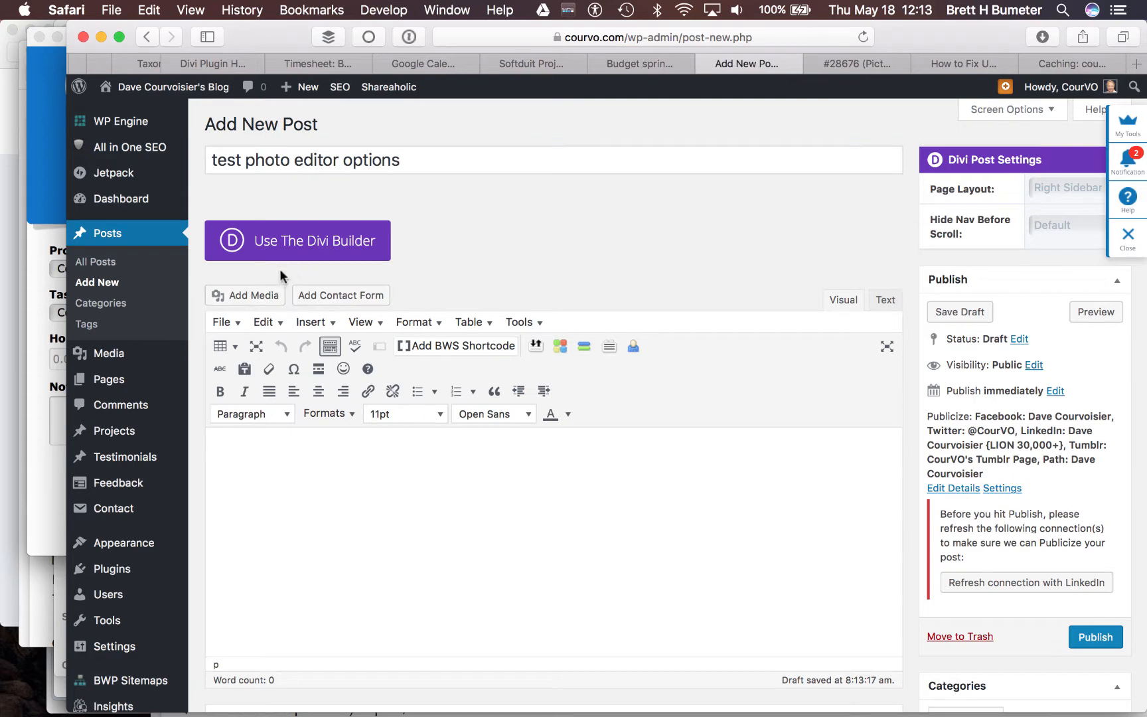
Upload the file Screen Shot 2017-05-18 at 11.51.16 AM to the media library from the post's media dialog.
left_click(263, 298)
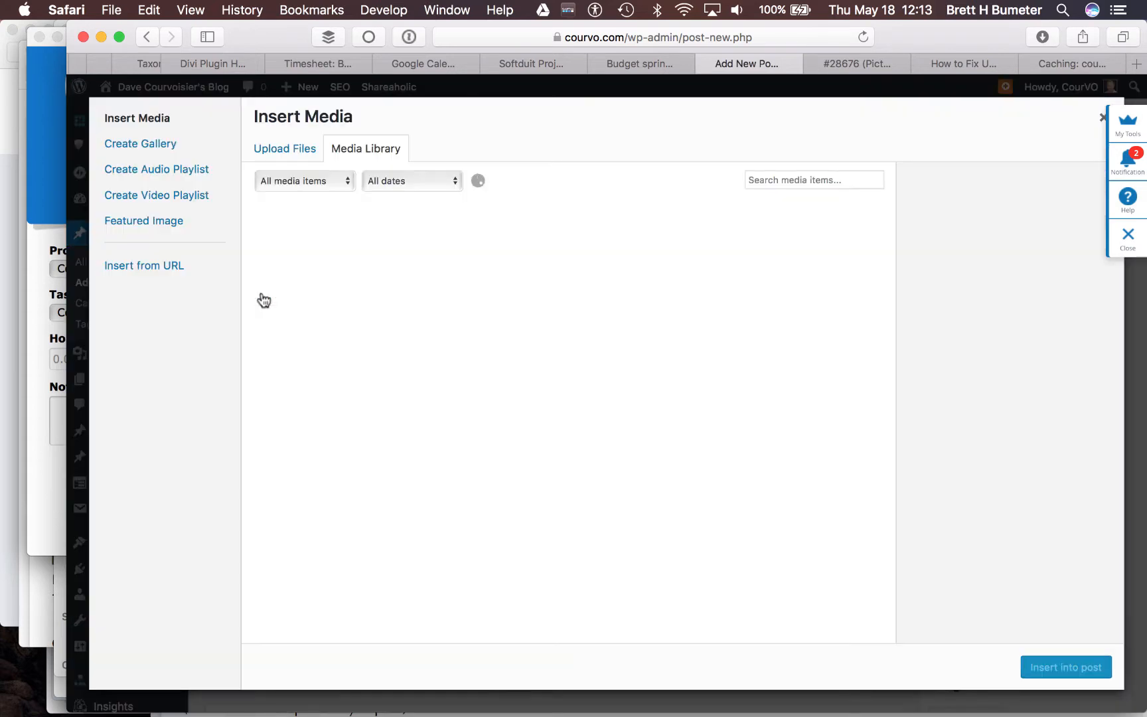
left_click(293, 153)
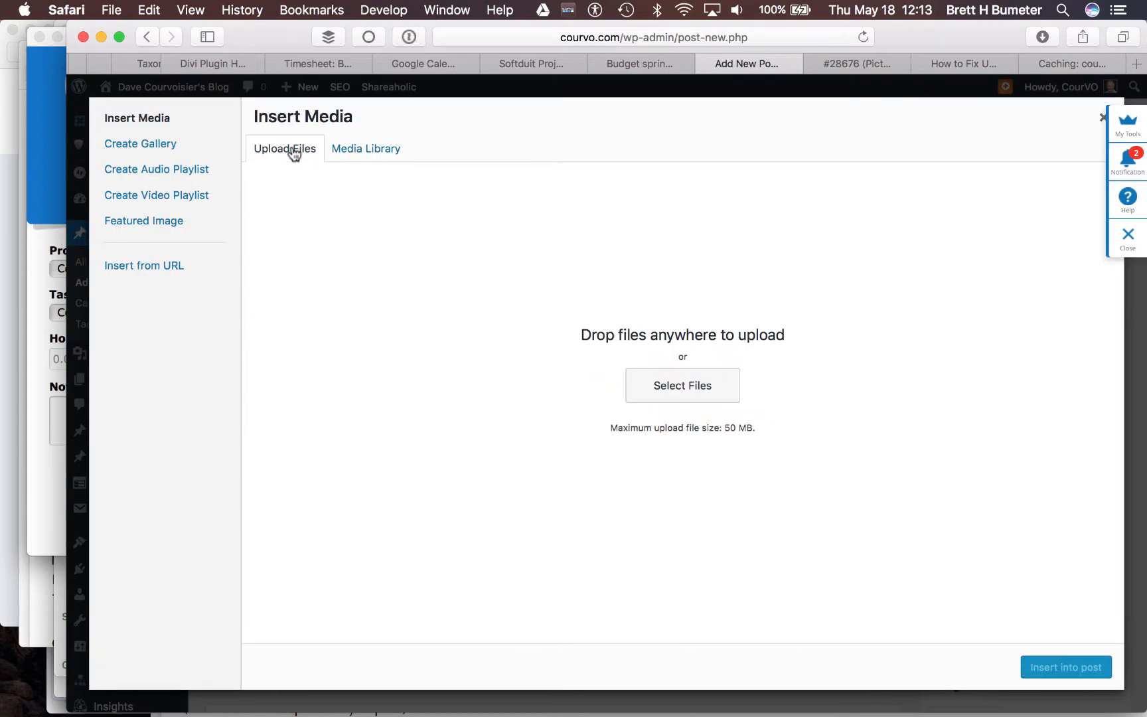
left_click(705, 386)
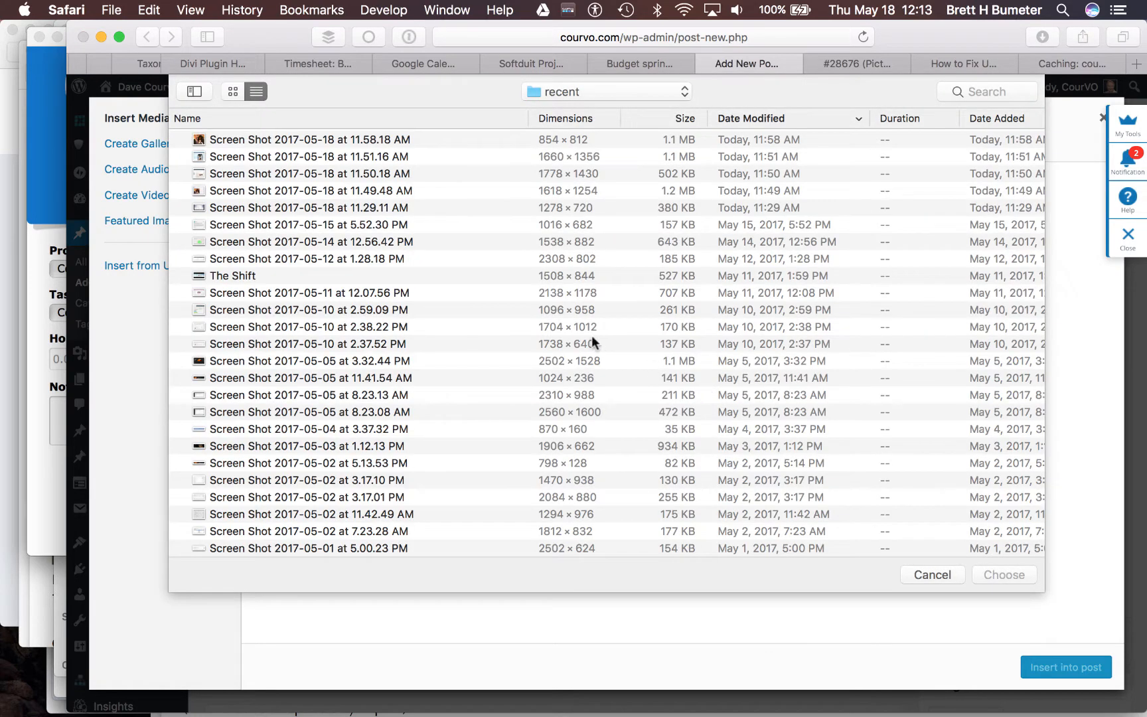
left_click(296, 157)
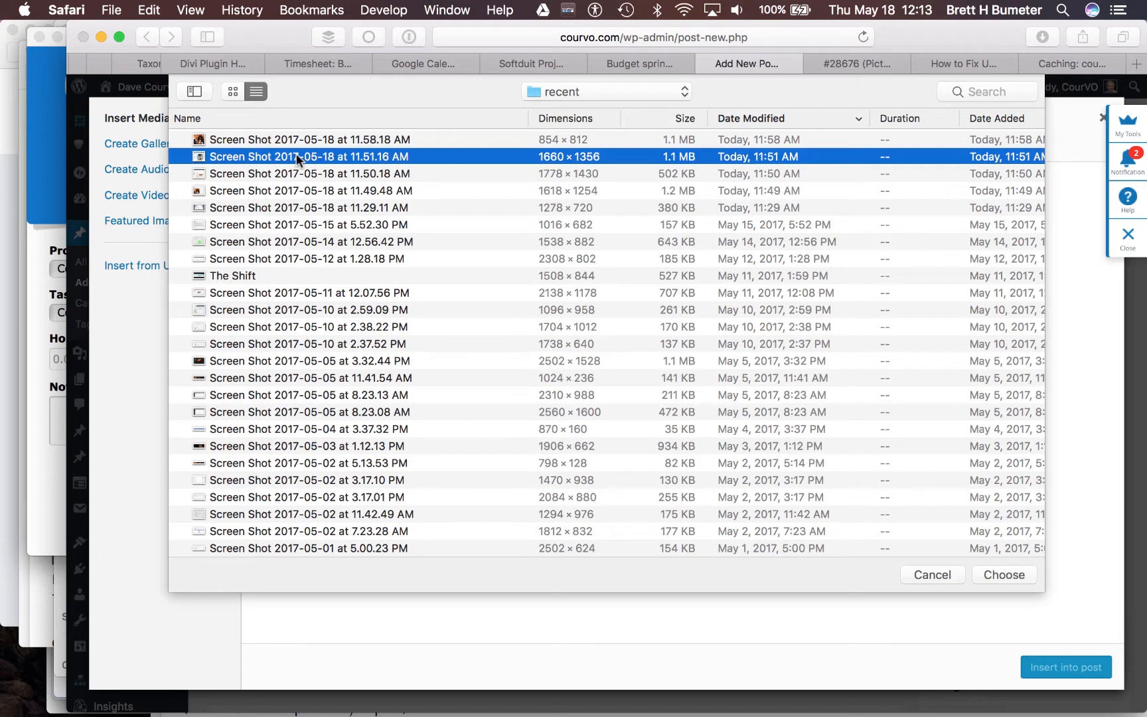
left_click(1004, 574)
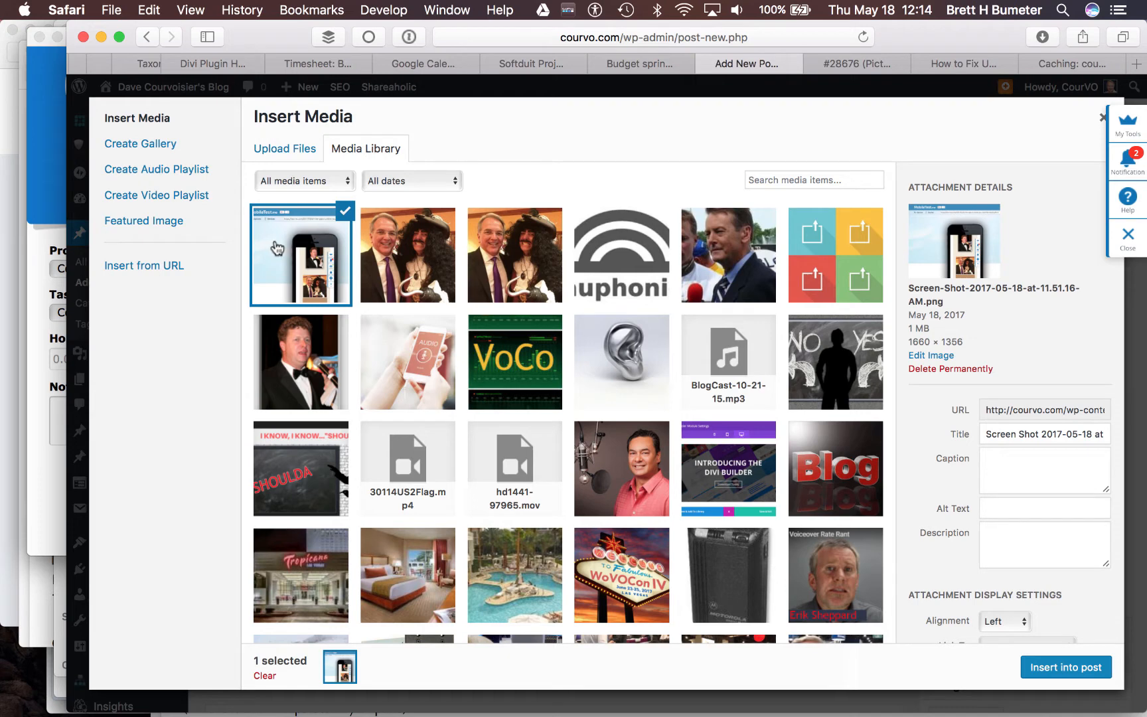
Check the size options in the uploaded screenshot's attachment display settings.
scroll(948, 479, "down", 2)
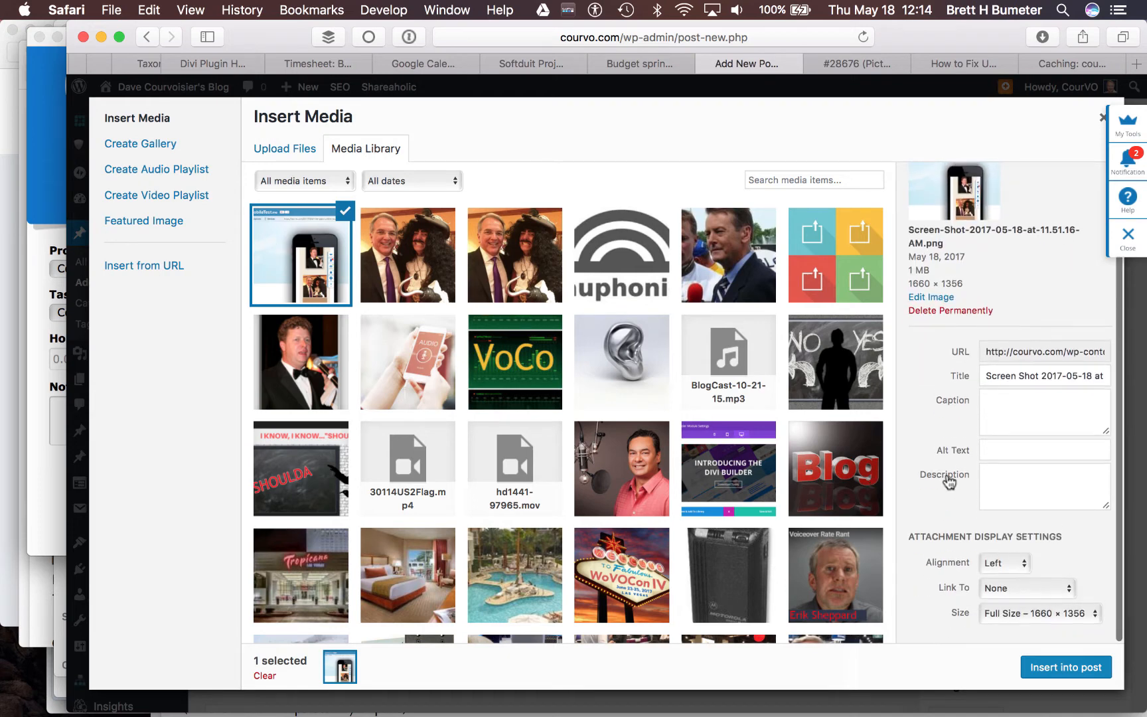
left_click(1075, 613)
left_click(922, 537)
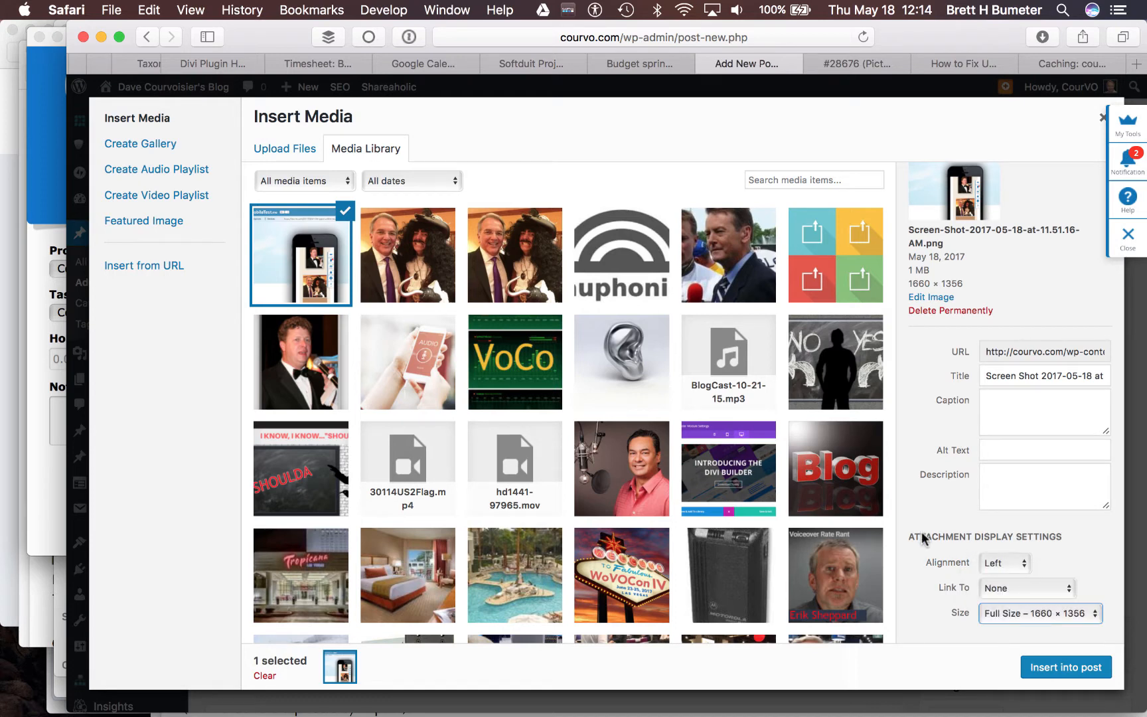
Reselect the uploaded phone screenshot in the media library and open it for image editing.
left_click(327, 259)
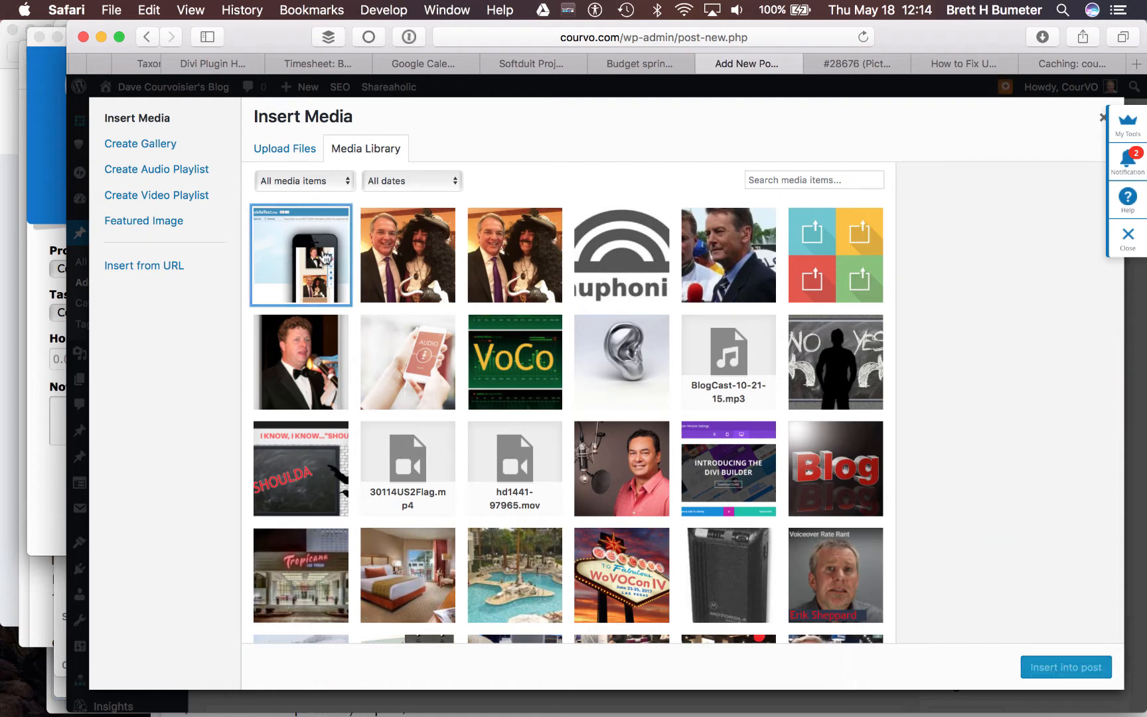
left_click(327, 259)
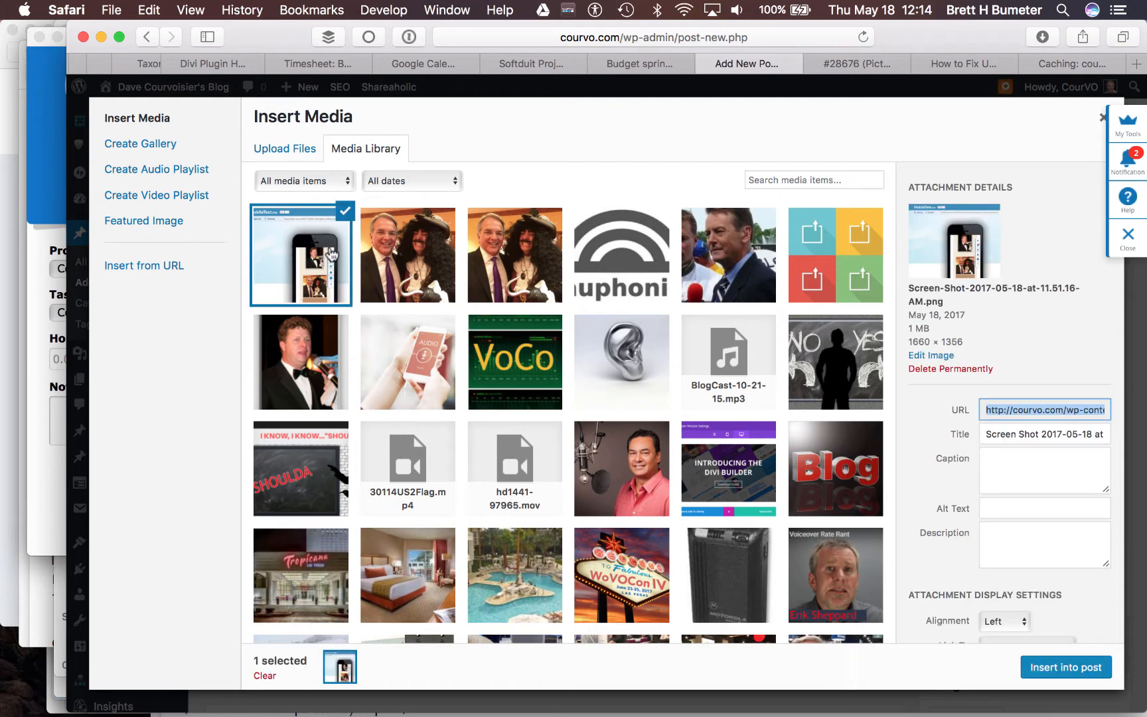
left_click(934, 357)
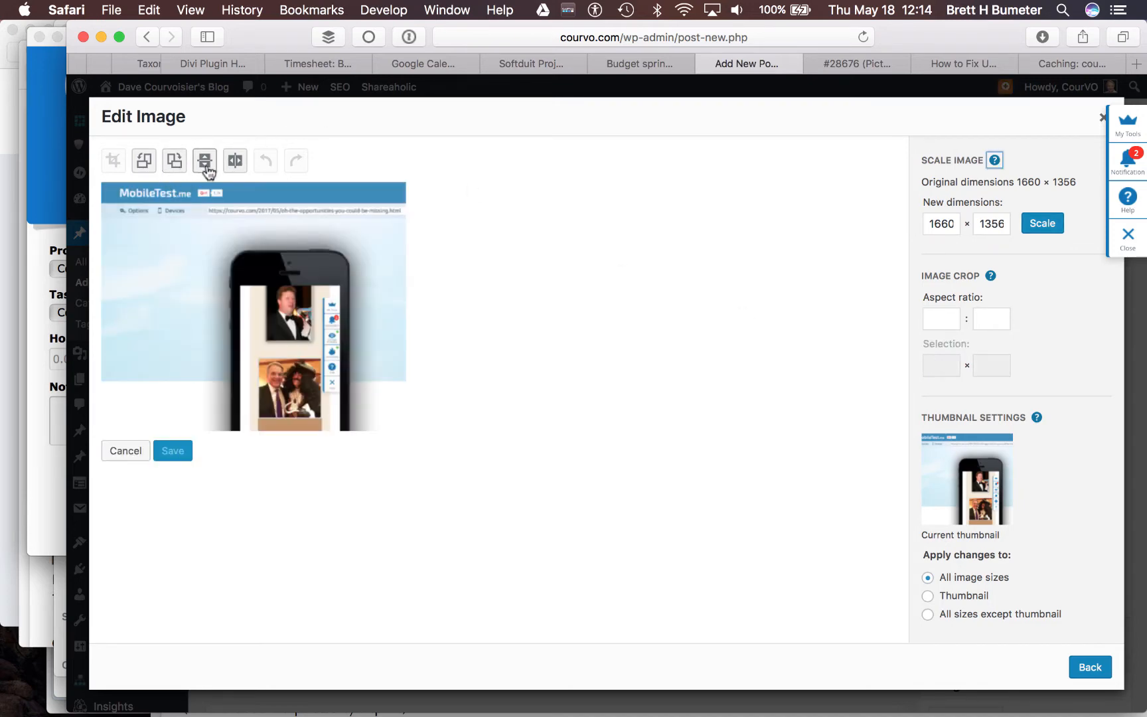
Rotate the screenshot clockwise once and back counterclockwise.
left_click(176, 165)
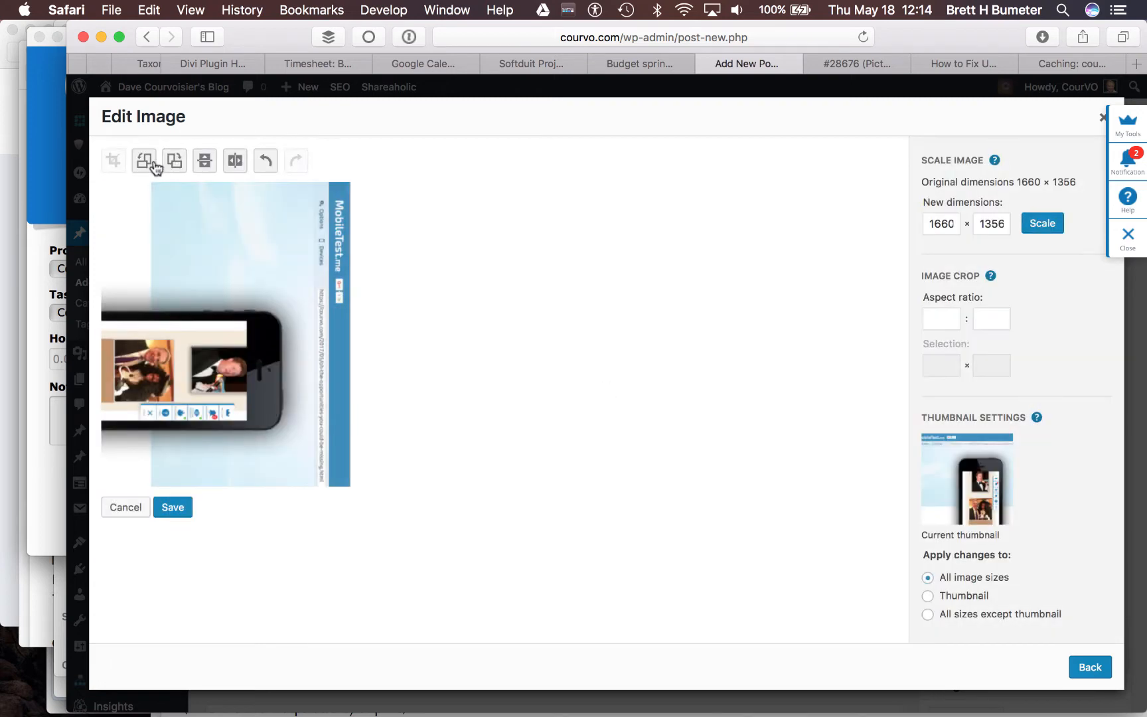
left_click(144, 162)
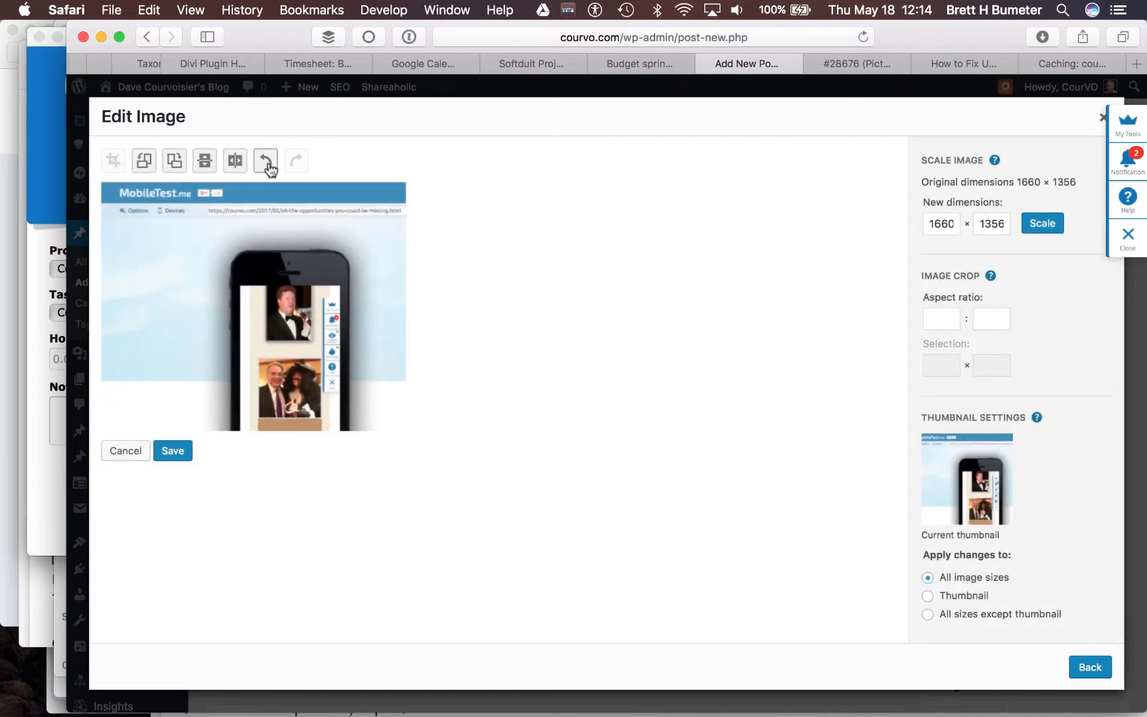
Scale the screenshot to 1550 × 1266, accepting the loss of the unsaved rotation changes.
double_click(936, 227)
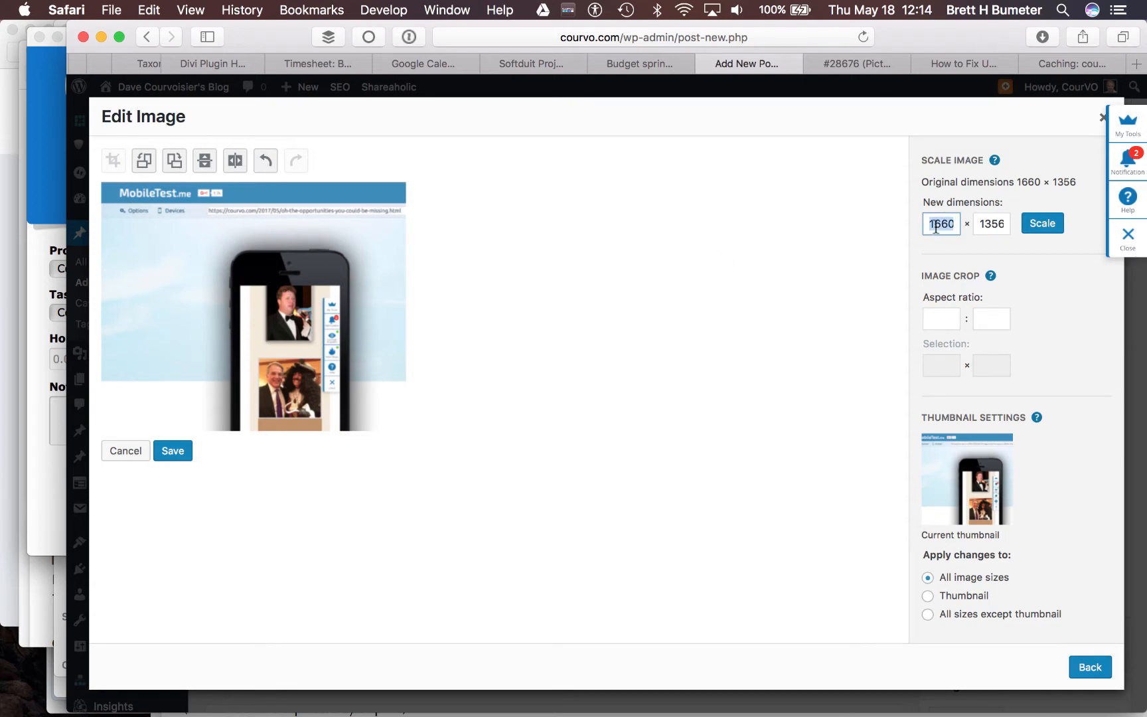
type("1550")
key("Tab")
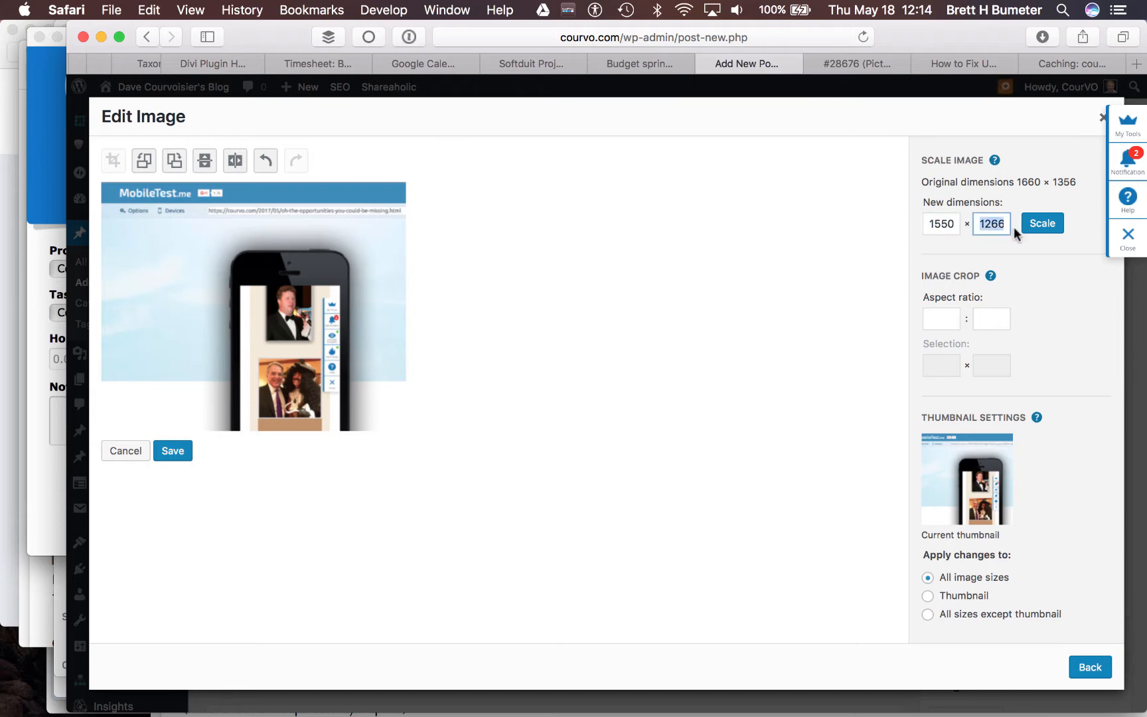
left_click(1055, 230)
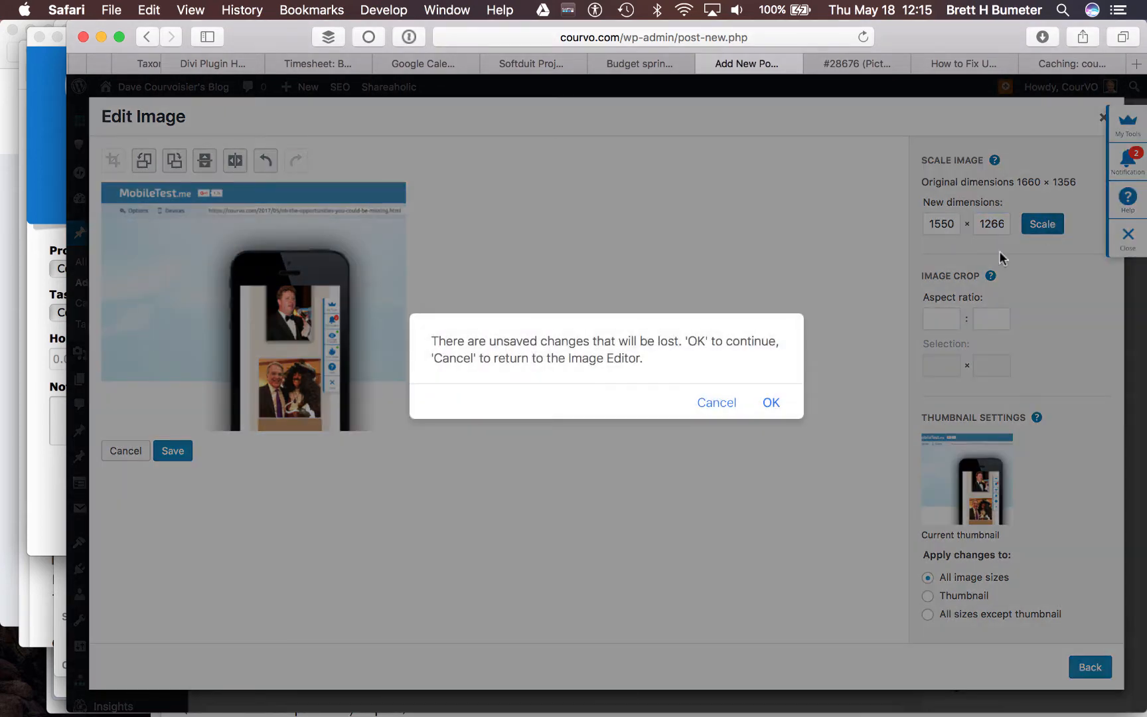
left_click(772, 403)
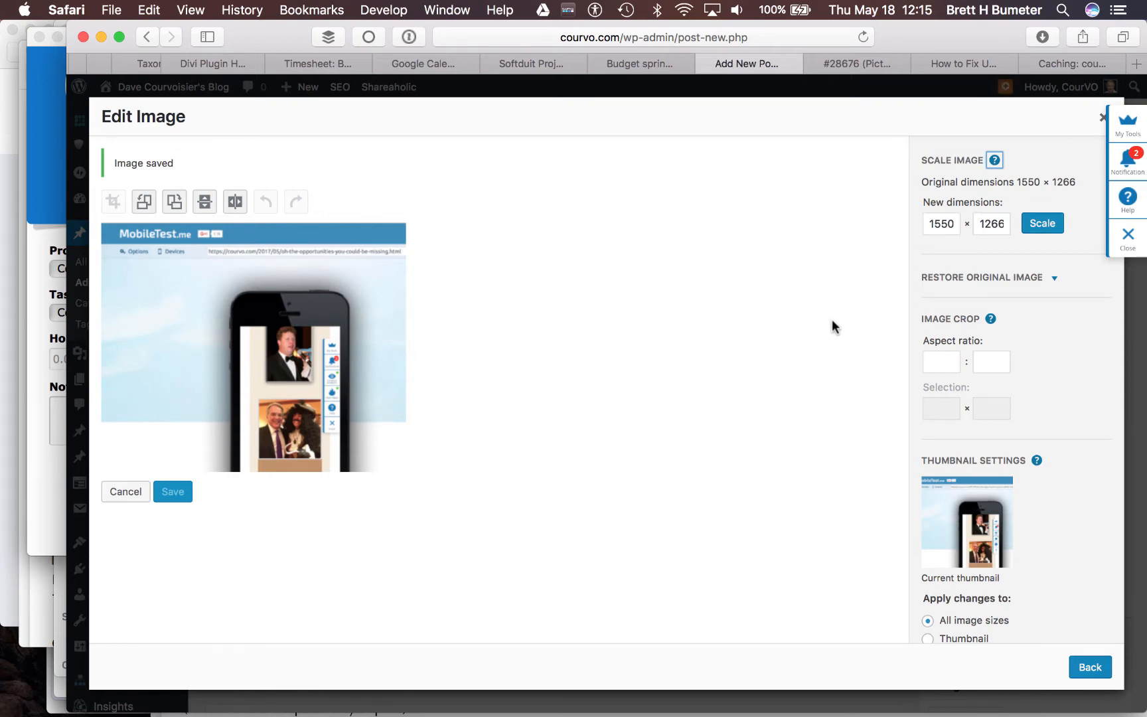
Return to the media library and insert the scaled screenshot into the post.
scroll(1019, 415, "down", 2)
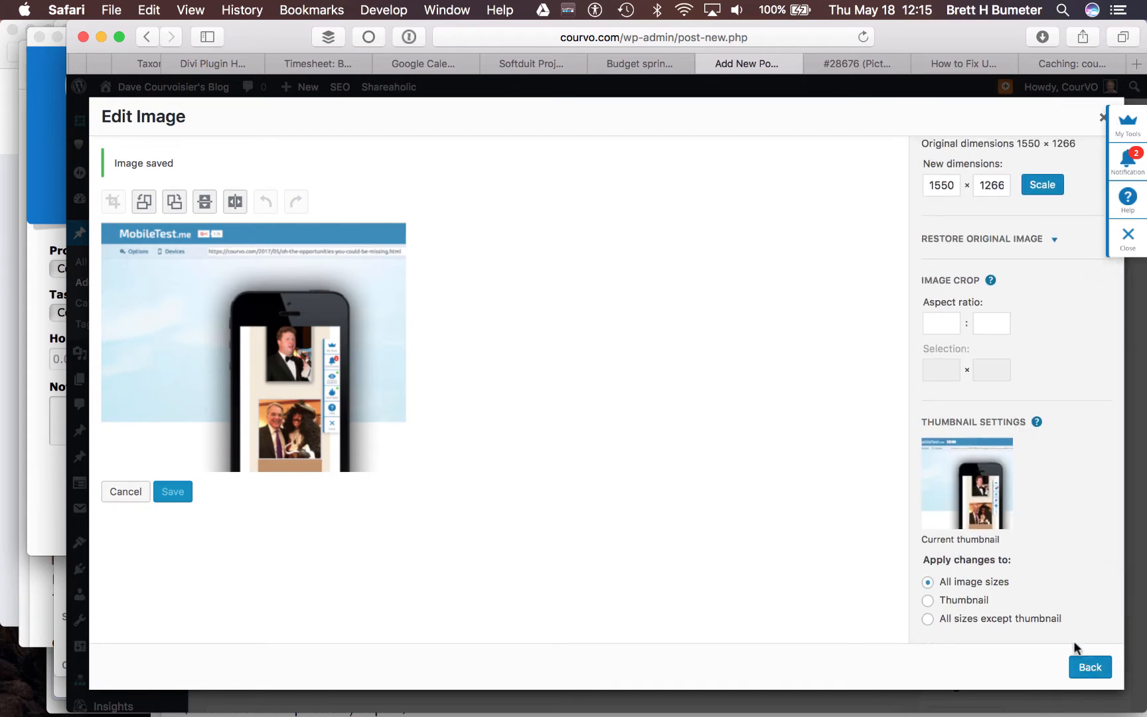
left_click(1090, 669)
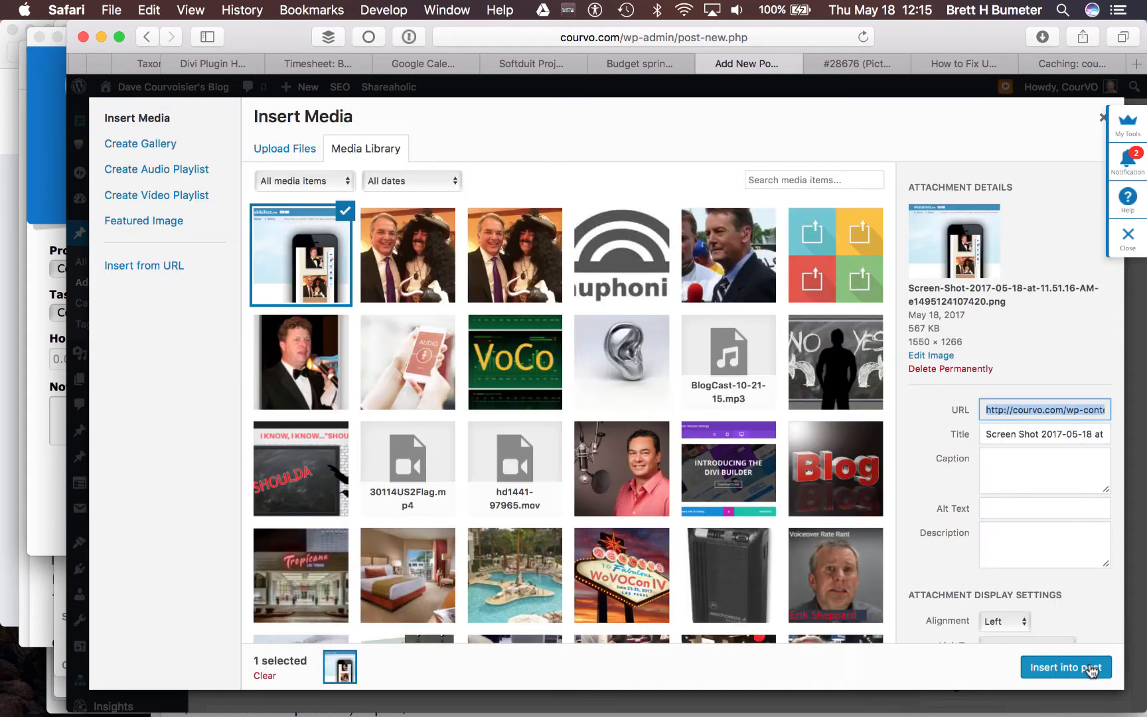
left_click(1090, 668)
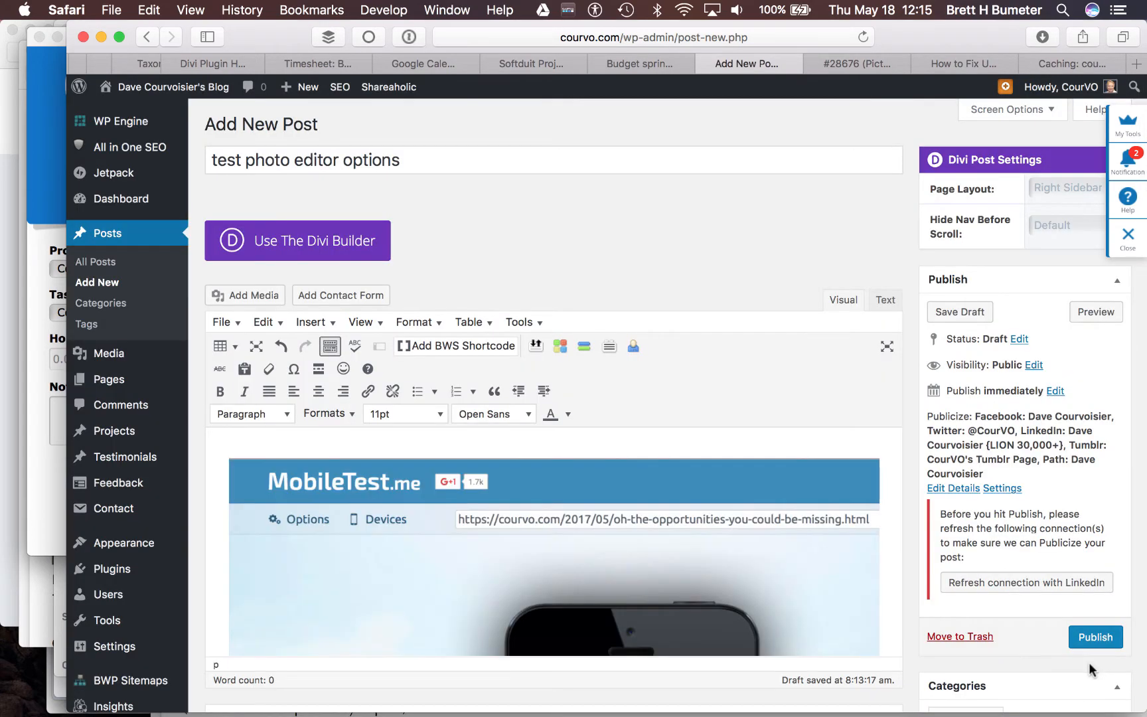
Edit the original of the image inserted in the post and scale it to 1440 × 1176.
left_click(619, 561)
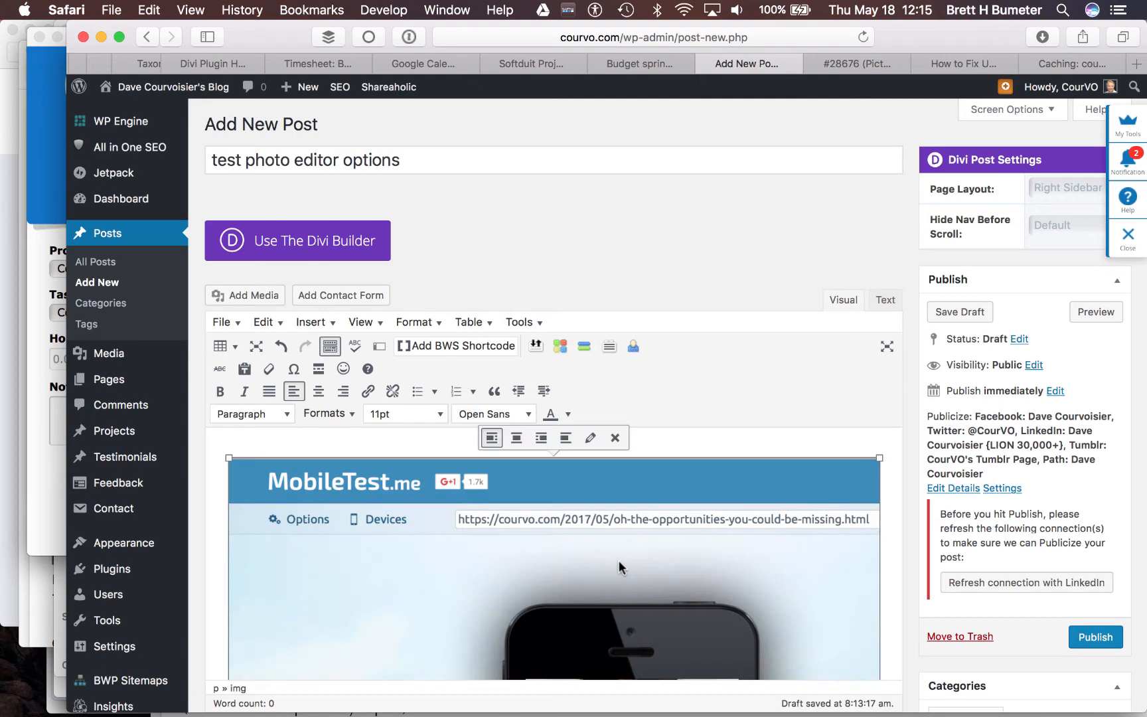
left_click(590, 437)
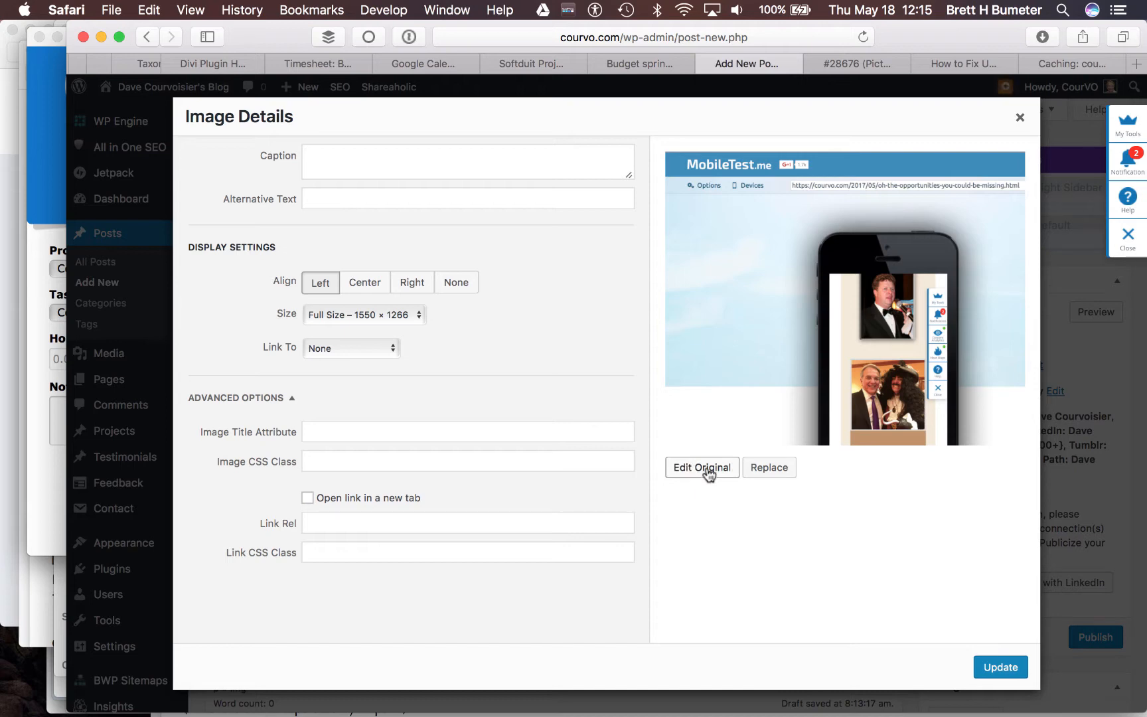
left_click(708, 468)
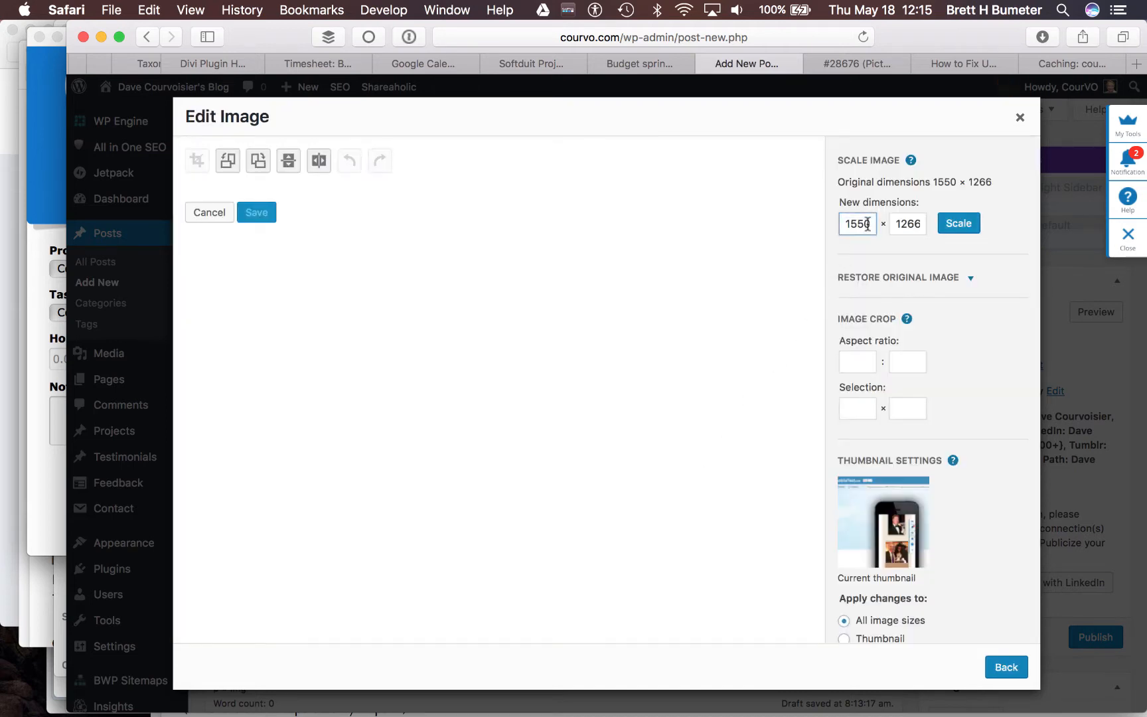
double_click(863, 224)
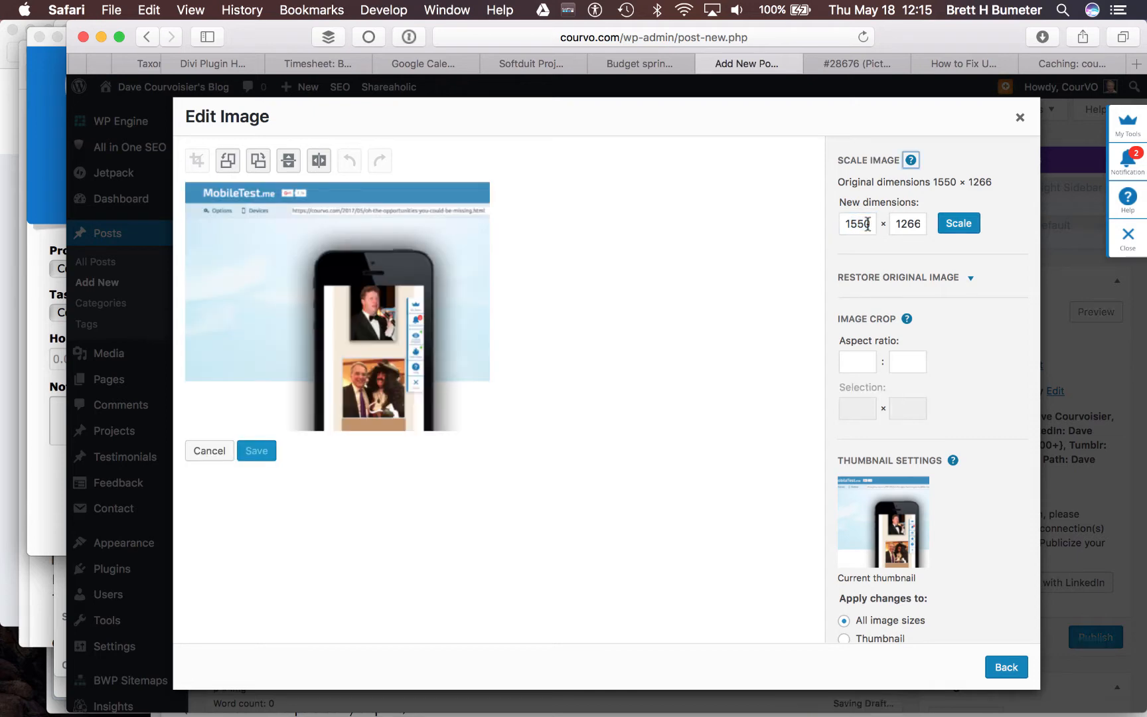
double_click(867, 223)
type("1440")
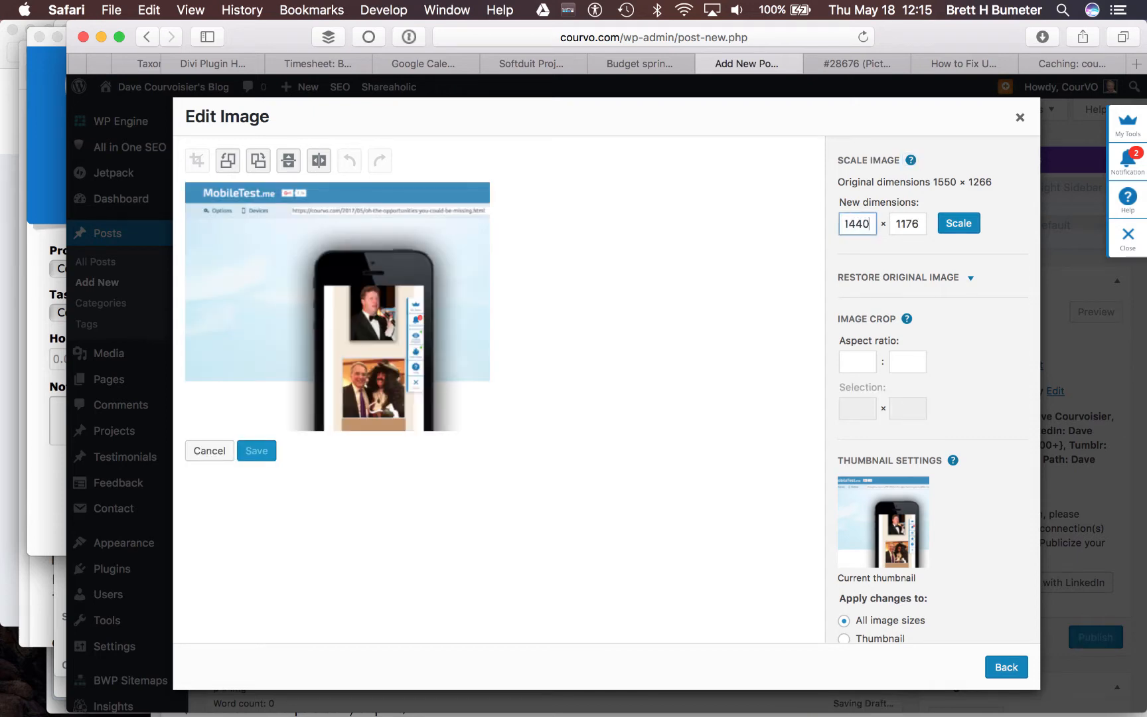
key("Tab")
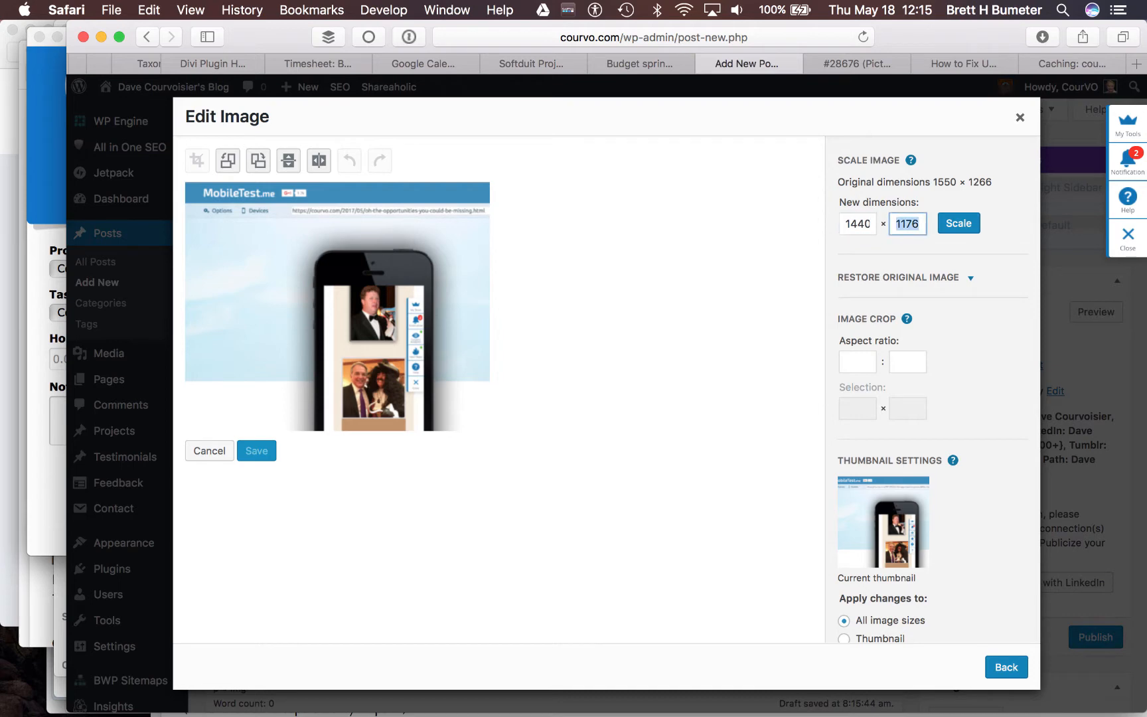
left_click(970, 226)
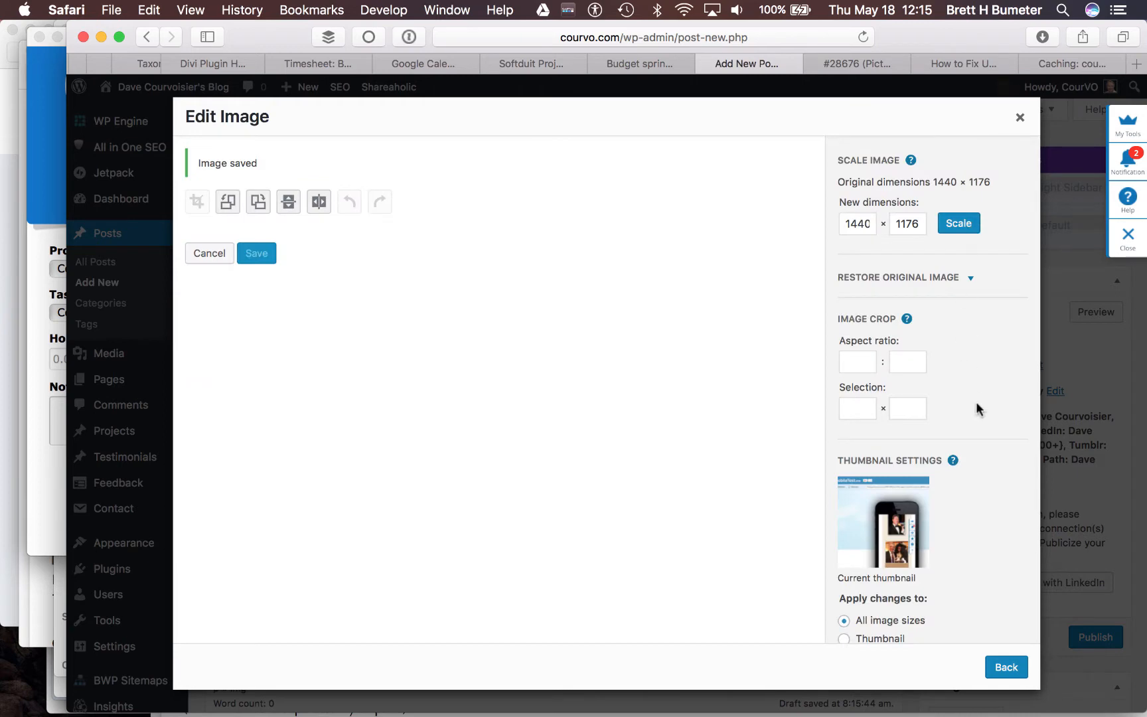
Update the inserted image from its details and save the post as a draft.
left_click(1007, 667)
left_click(1002, 667)
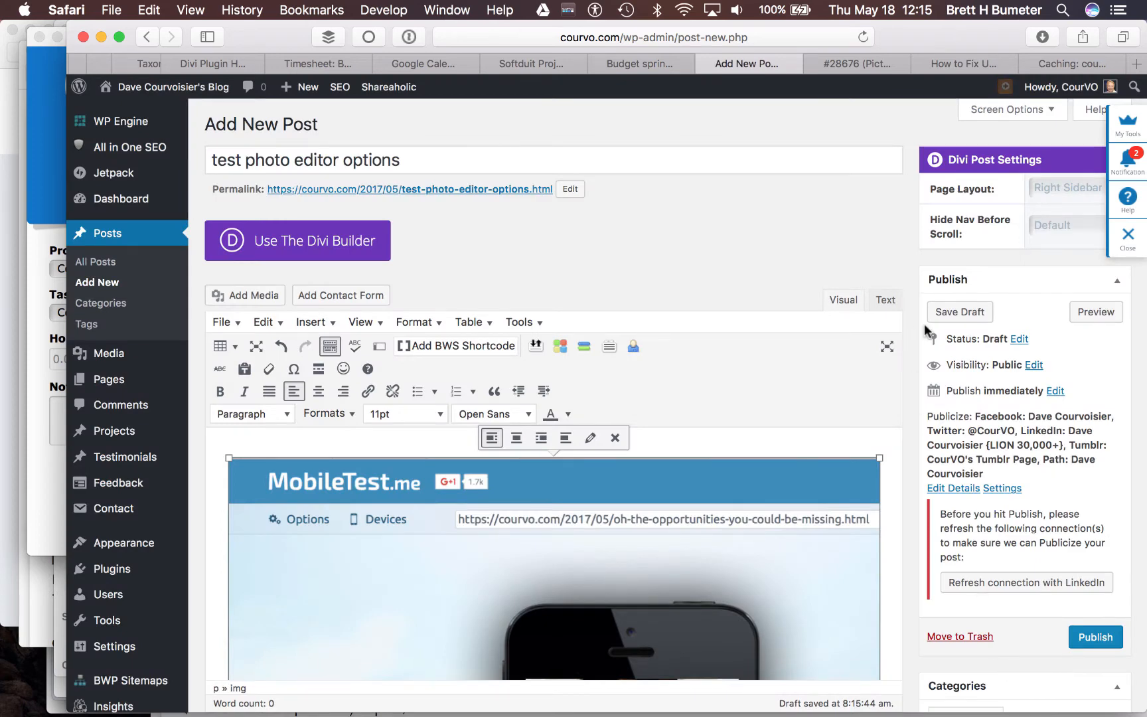
left_click(975, 313)
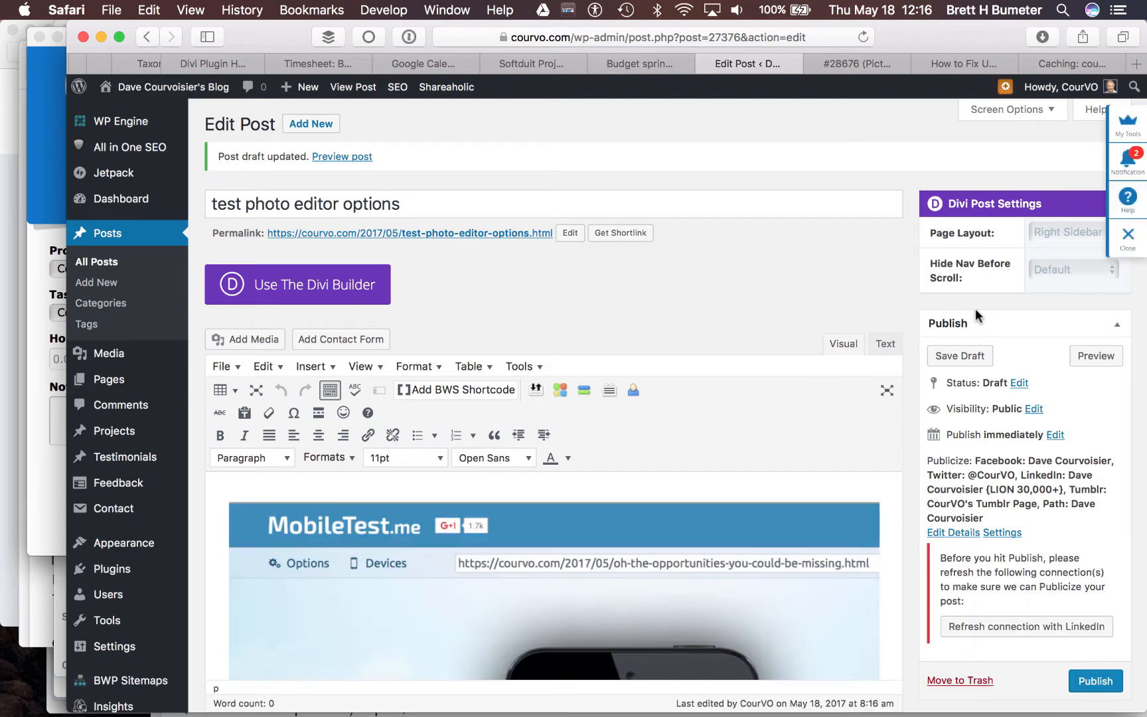
Switch the post to the Divi Builder and insert an Image module below the Text module.
left_click(327, 287)
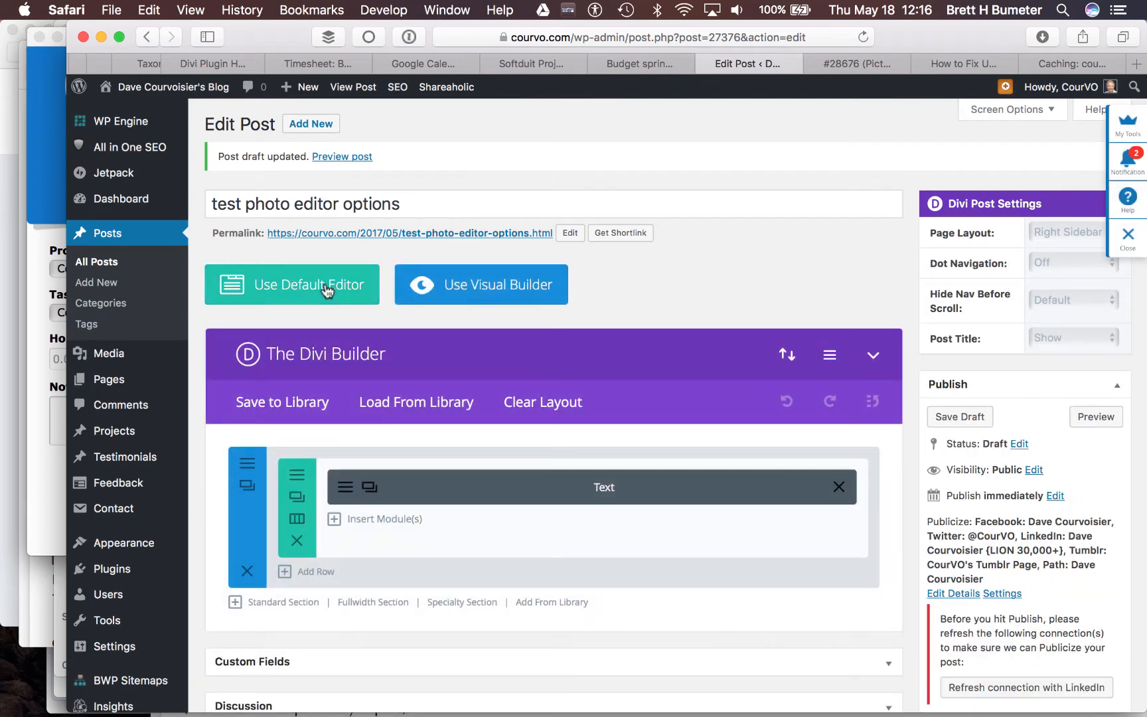
left_click(380, 520)
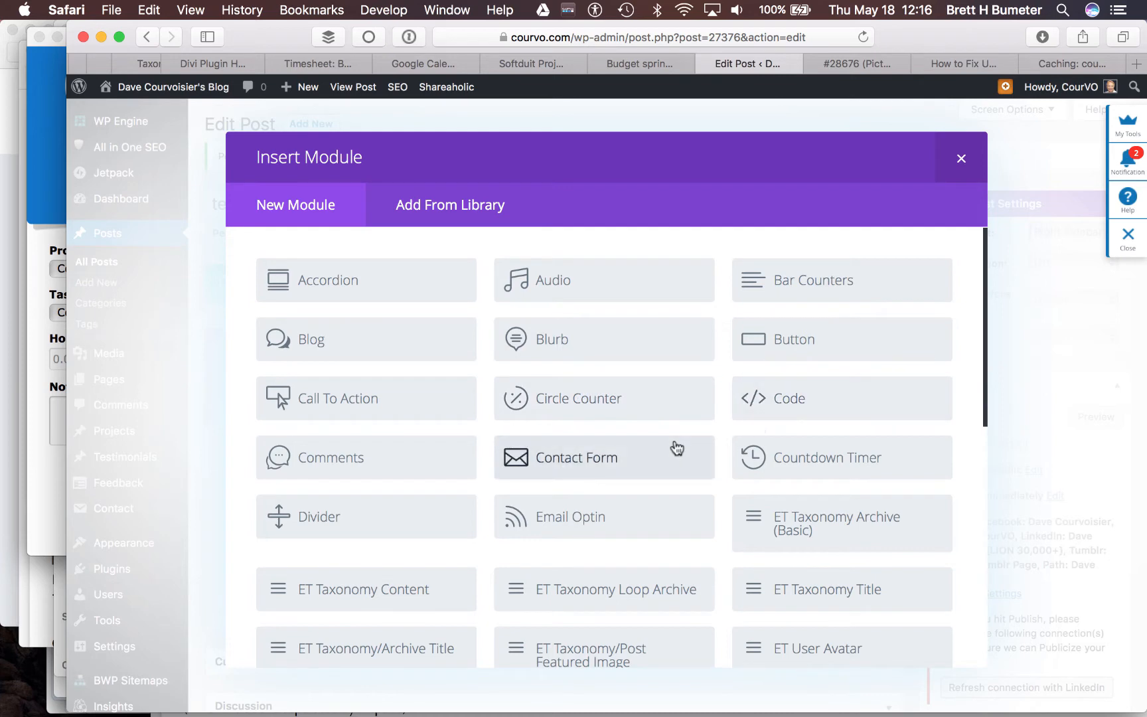
scroll(675, 448, "down", 5)
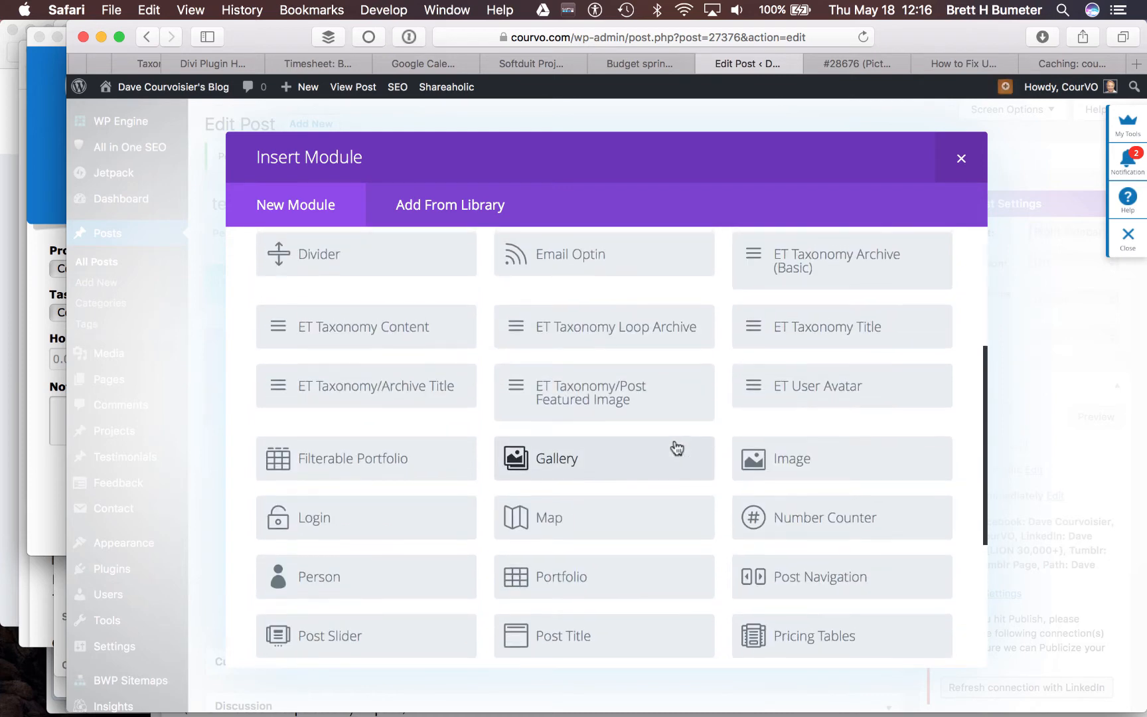
left_click(815, 451)
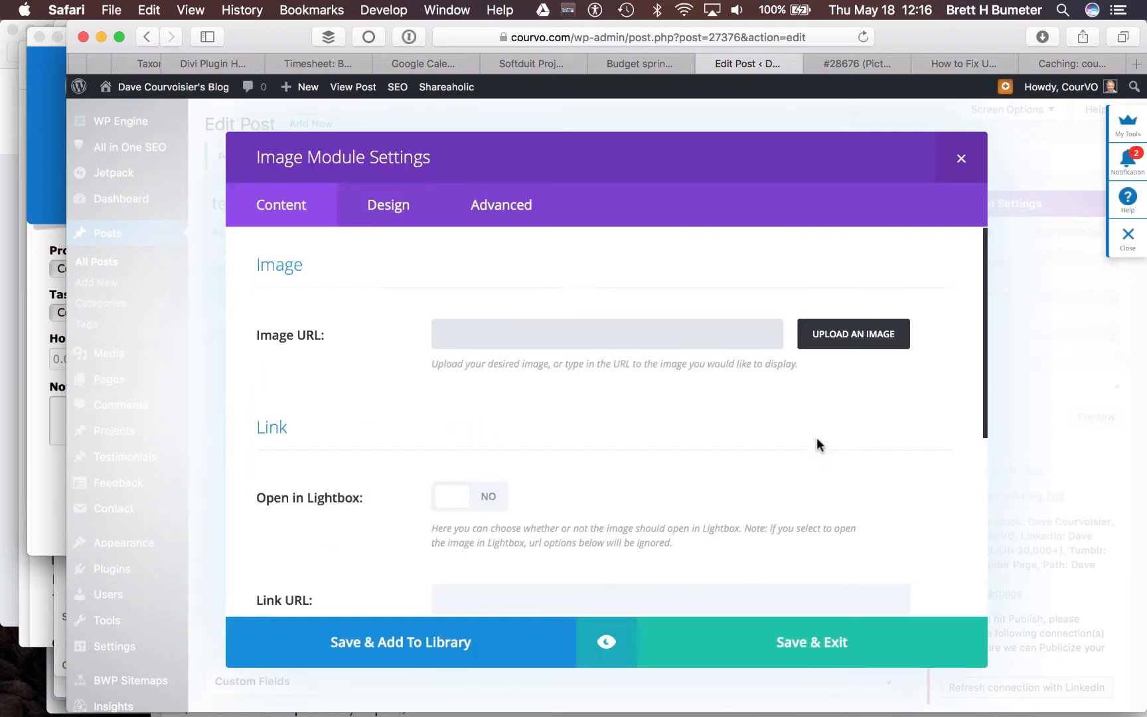
Select the uploaded phone screenshot for the Image module from the media library and open it for editing.
left_click(835, 340)
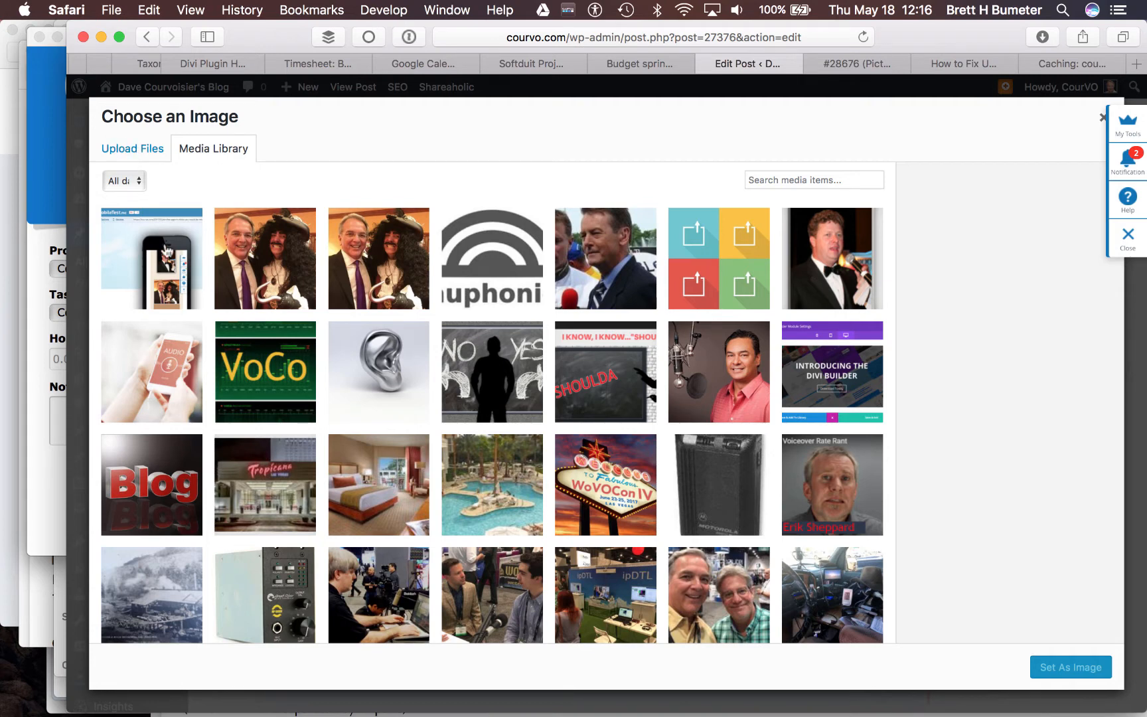
left_click(167, 258)
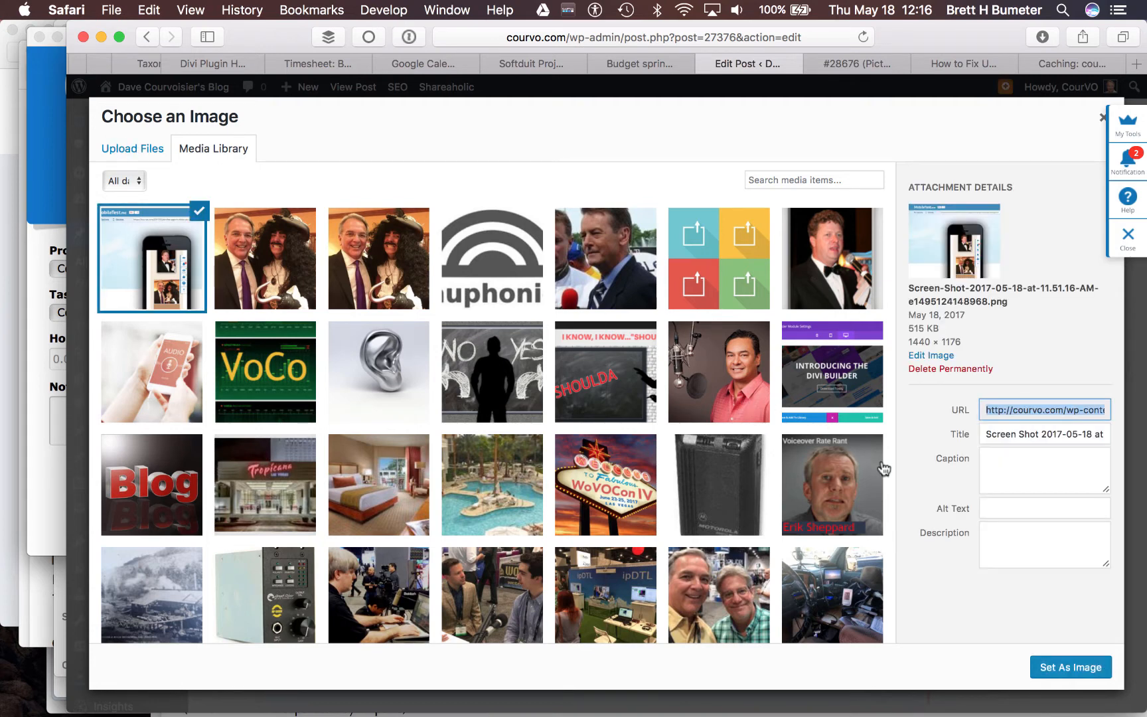
left_click(932, 356)
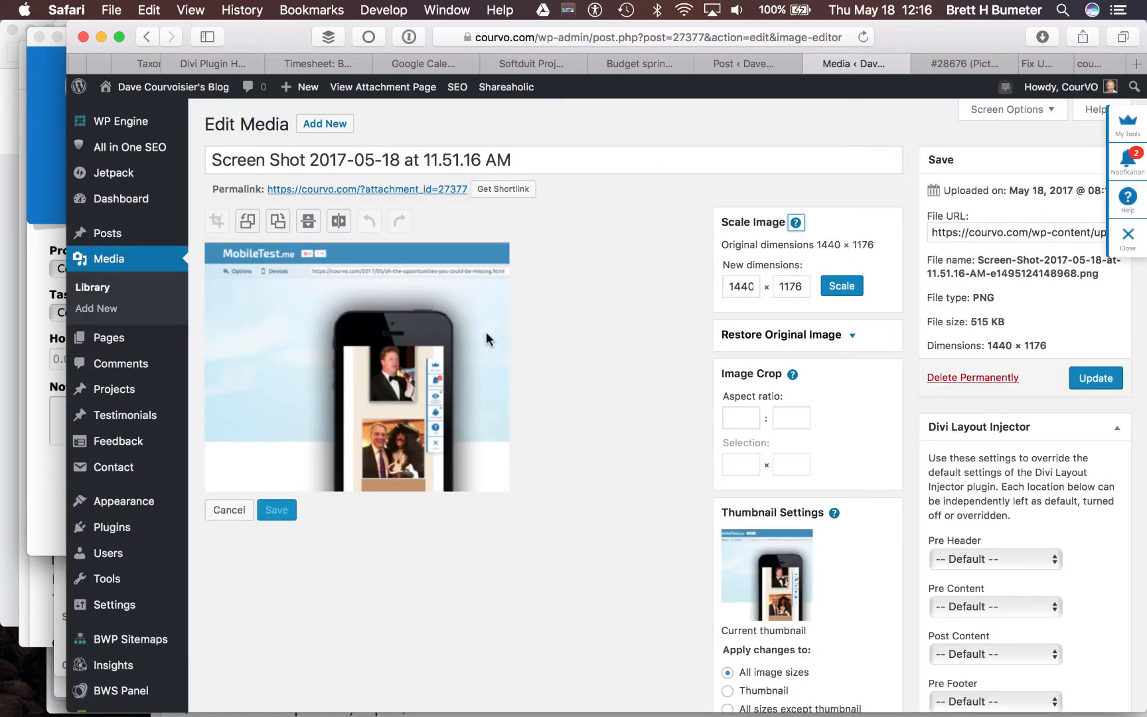
Try to set the screenshot's new scale width to 1310 and clear its height, undoing the entry.
double_click(750, 286)
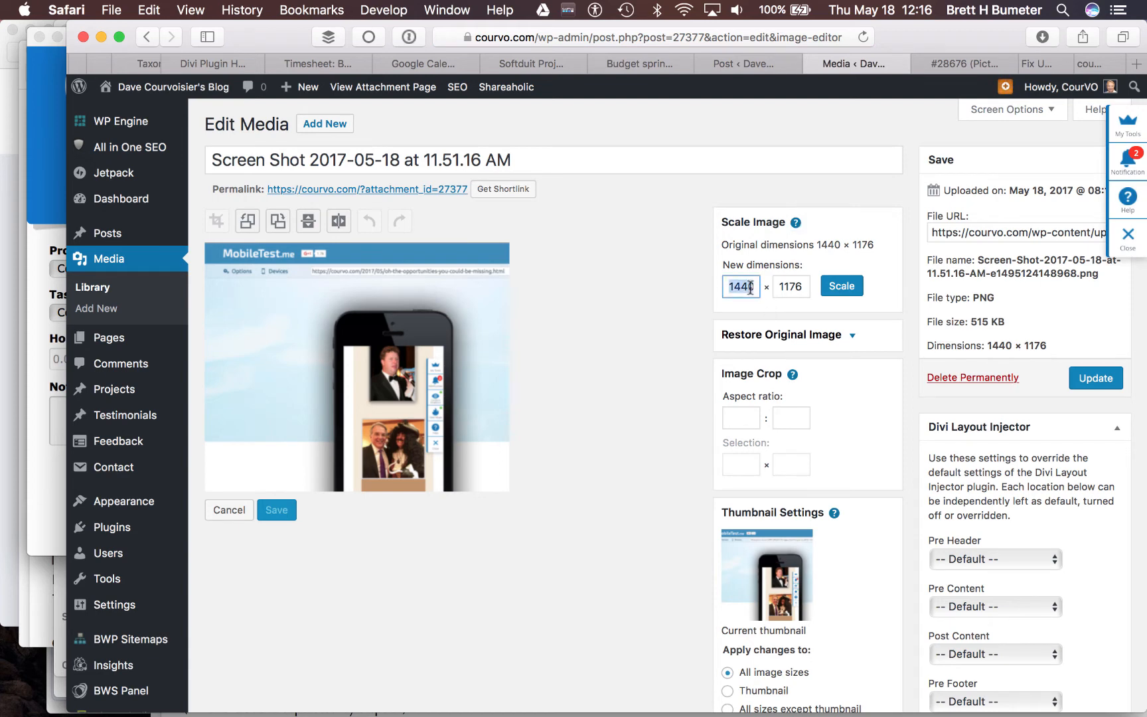
type("1310")
key("Tab")
key("BackSpace")
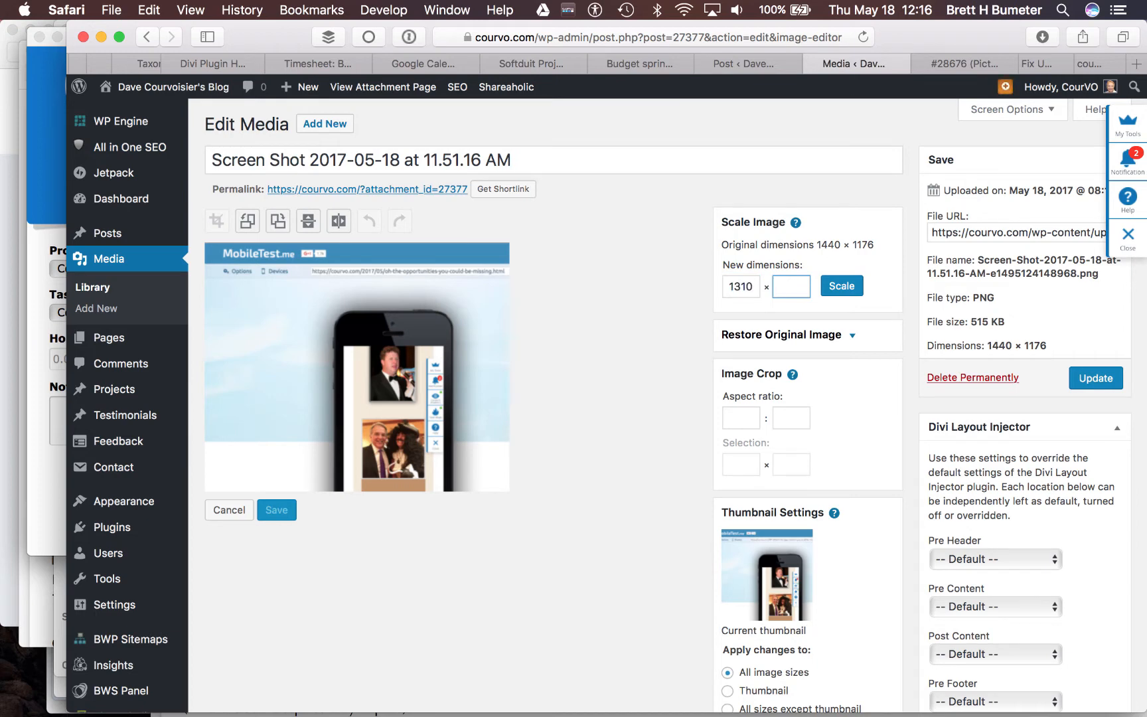
key("super+z")
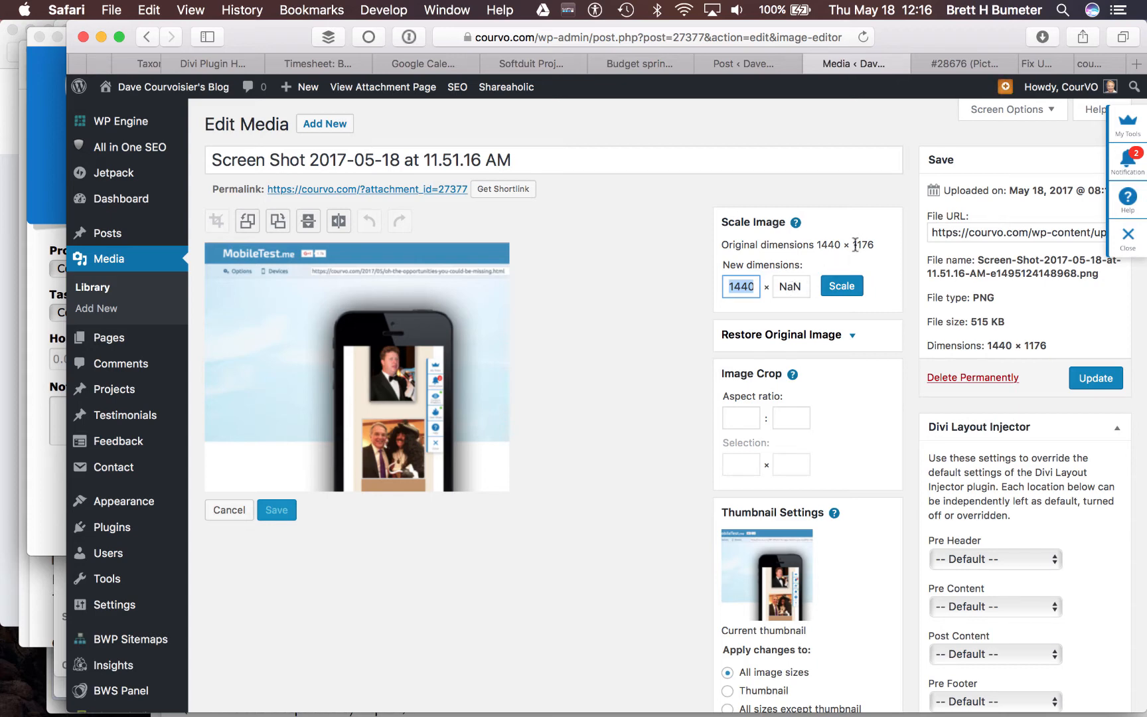
left_click_drag(852, 244, 881, 244)
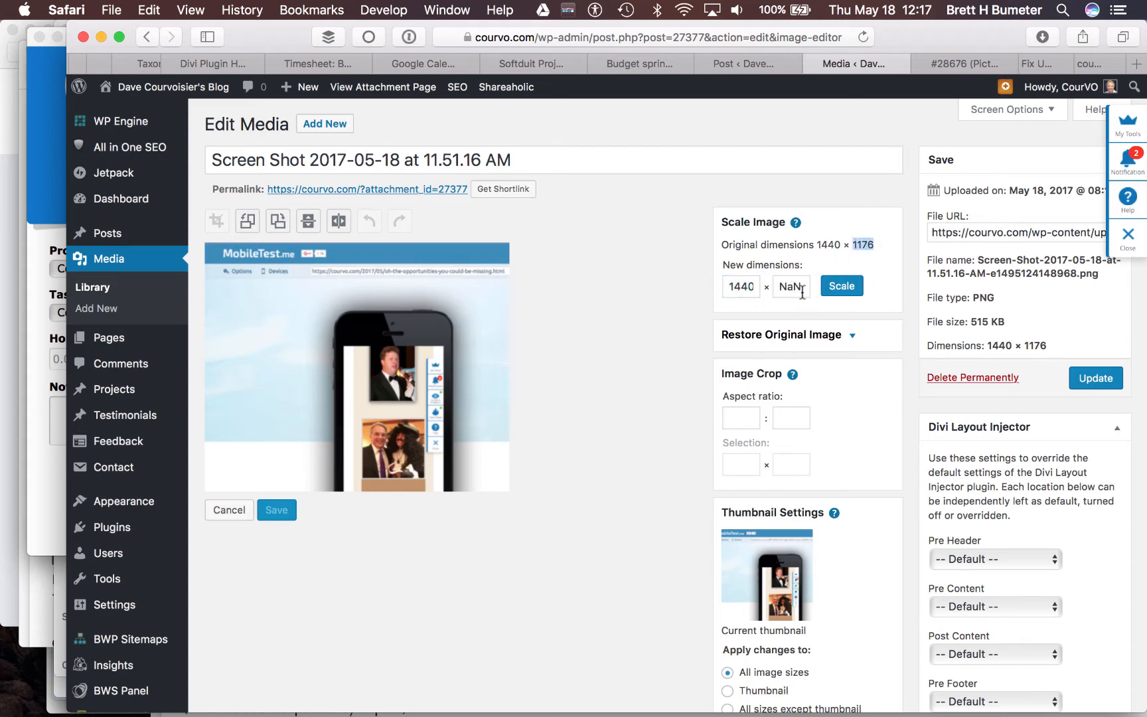
Try to set the new scale width to 1330, undo it, and return to the Edit Media page.
double_click(743, 291)
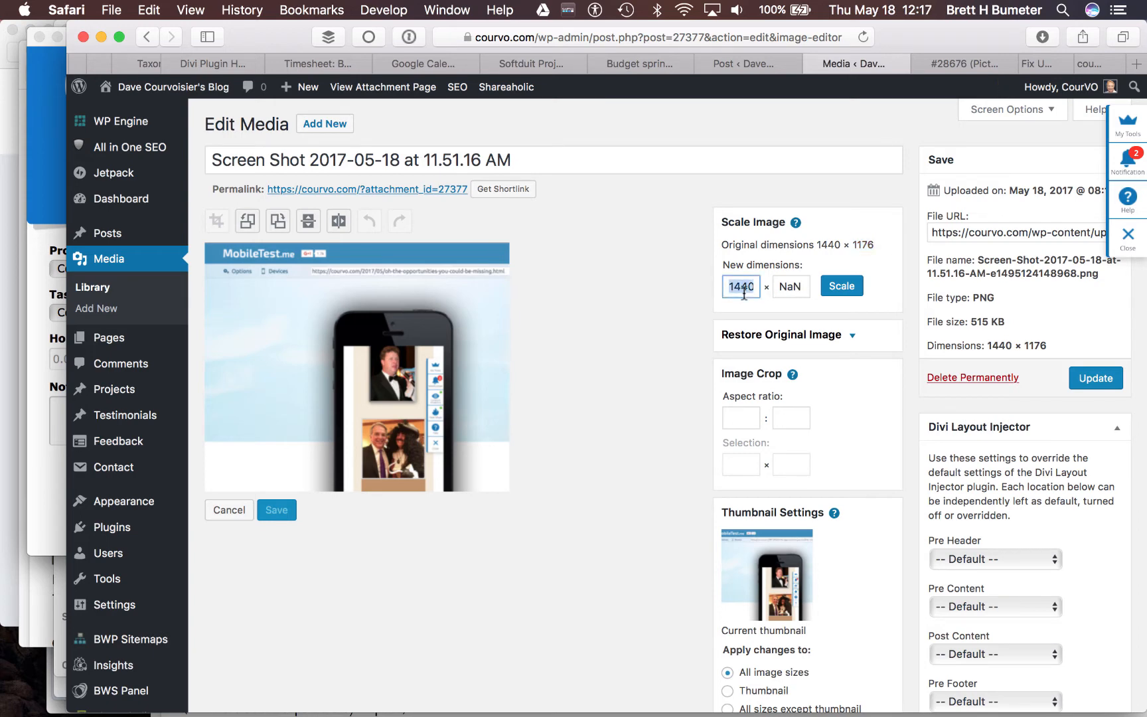
type("1330")
key("Tab")
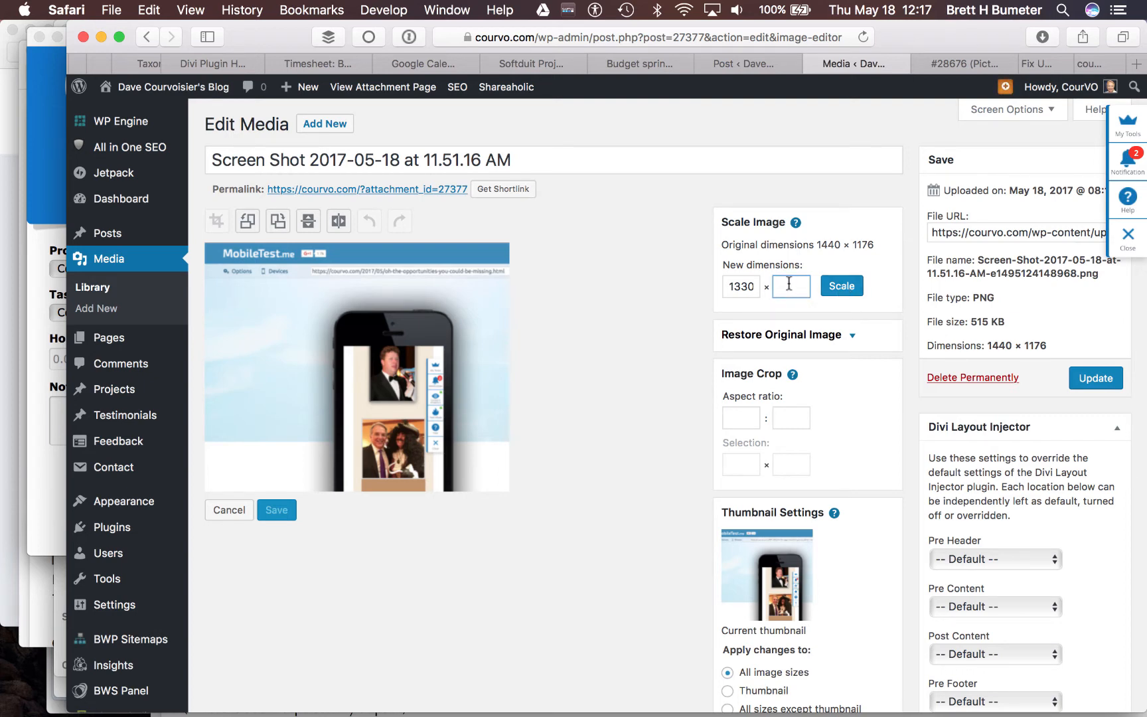
key("super+z")
key("super+z")
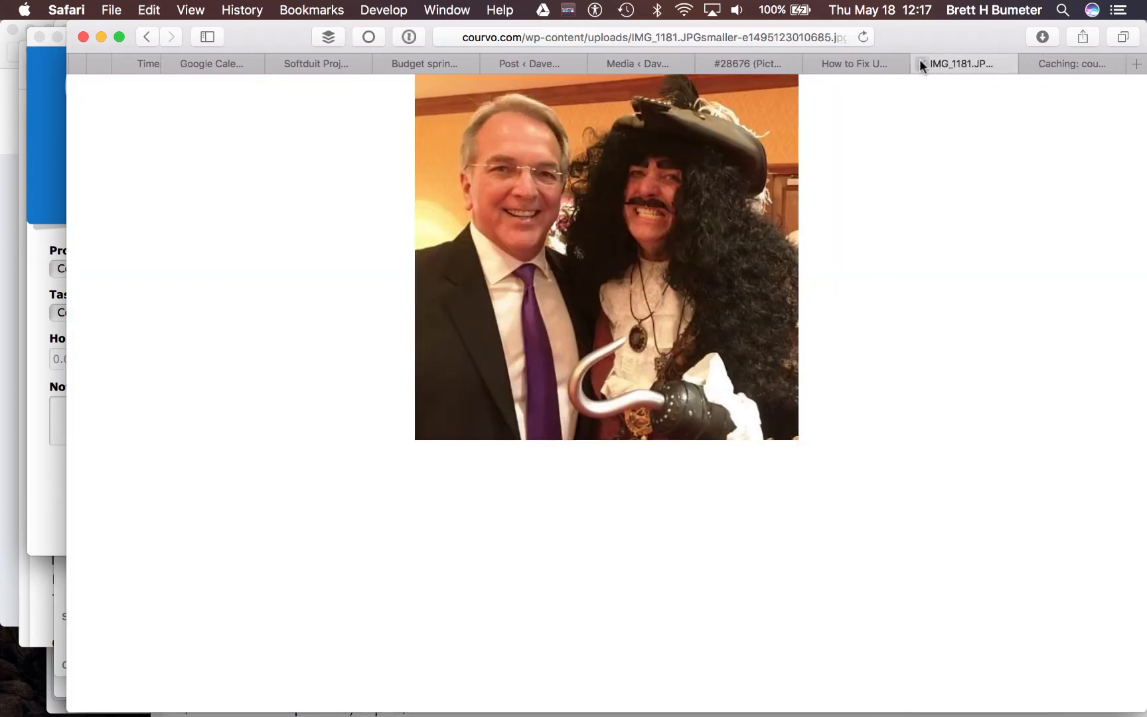
left_click(921, 63)
left_click(875, 63)
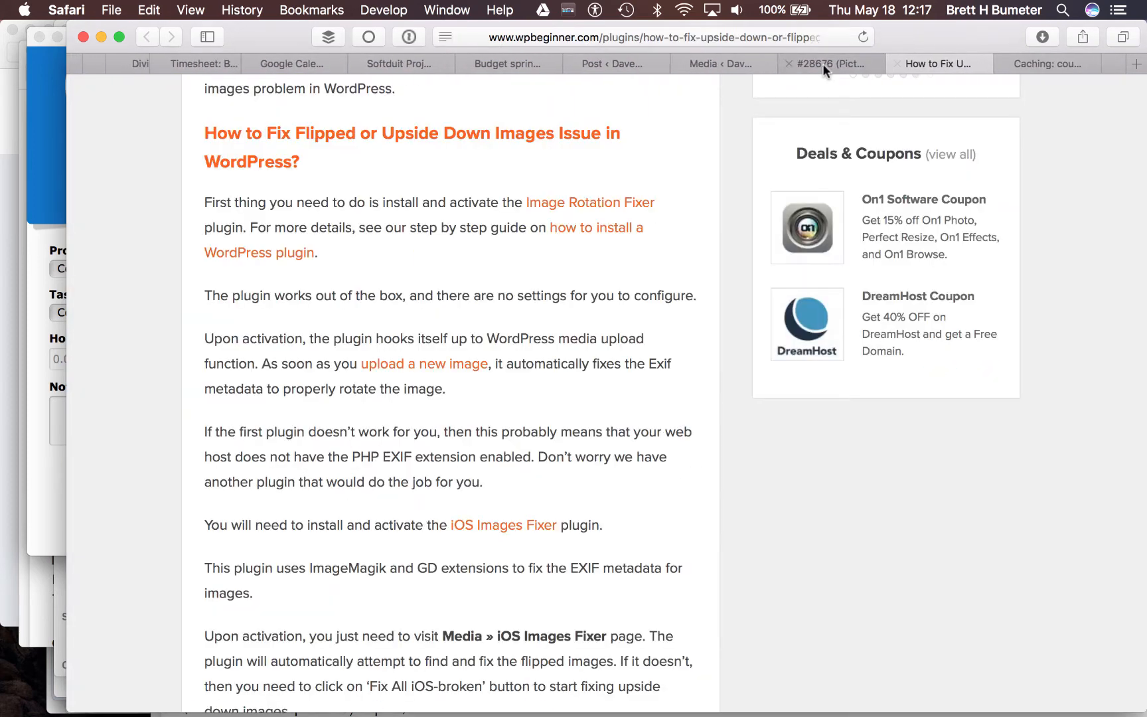
left_click(752, 63)
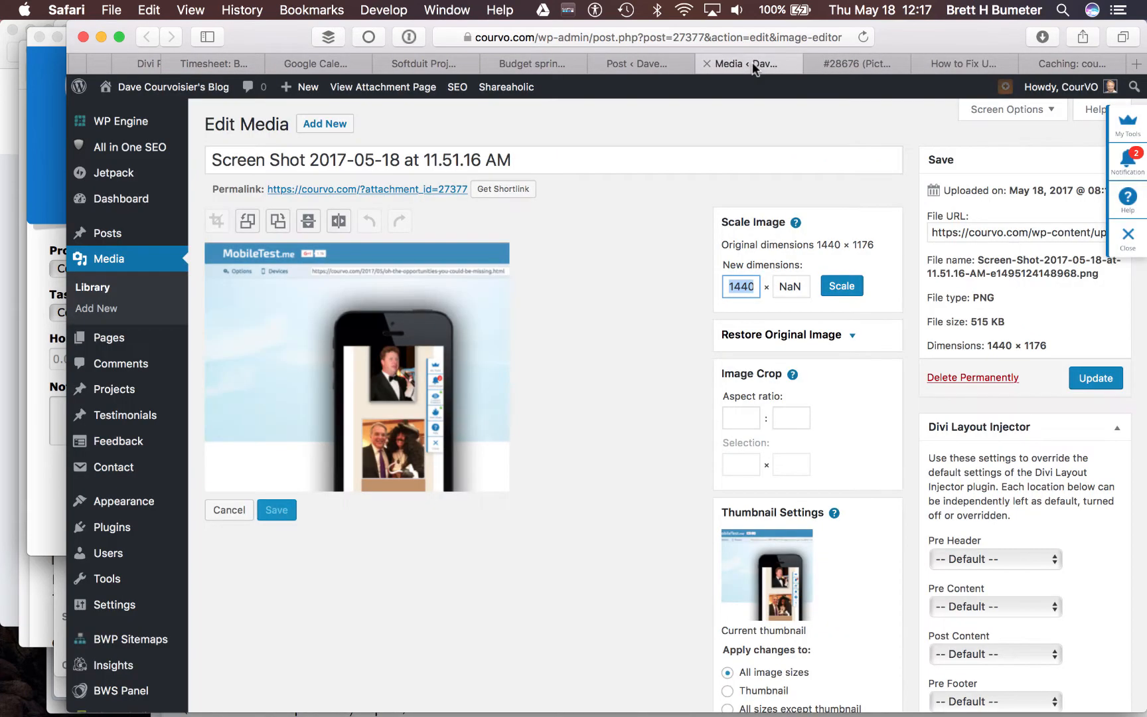
Try an image crop aspect ratio of 80:80 and clear both values again.
left_click(750, 417)
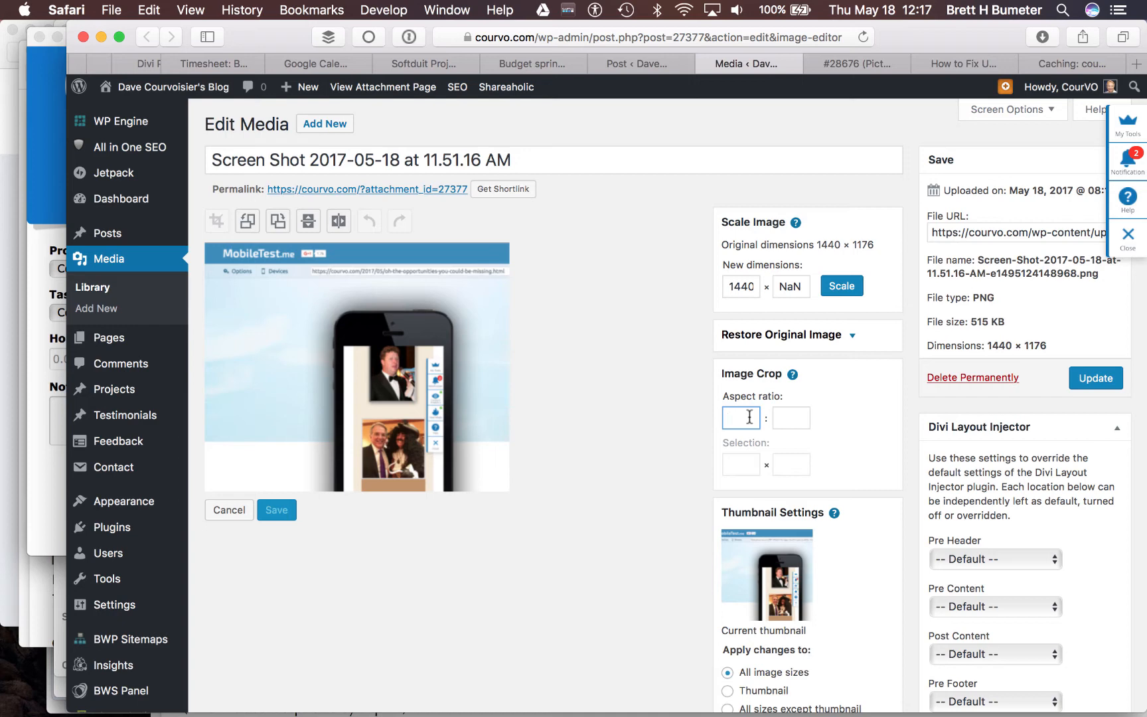
type("80")
key("Tab")
type("80")
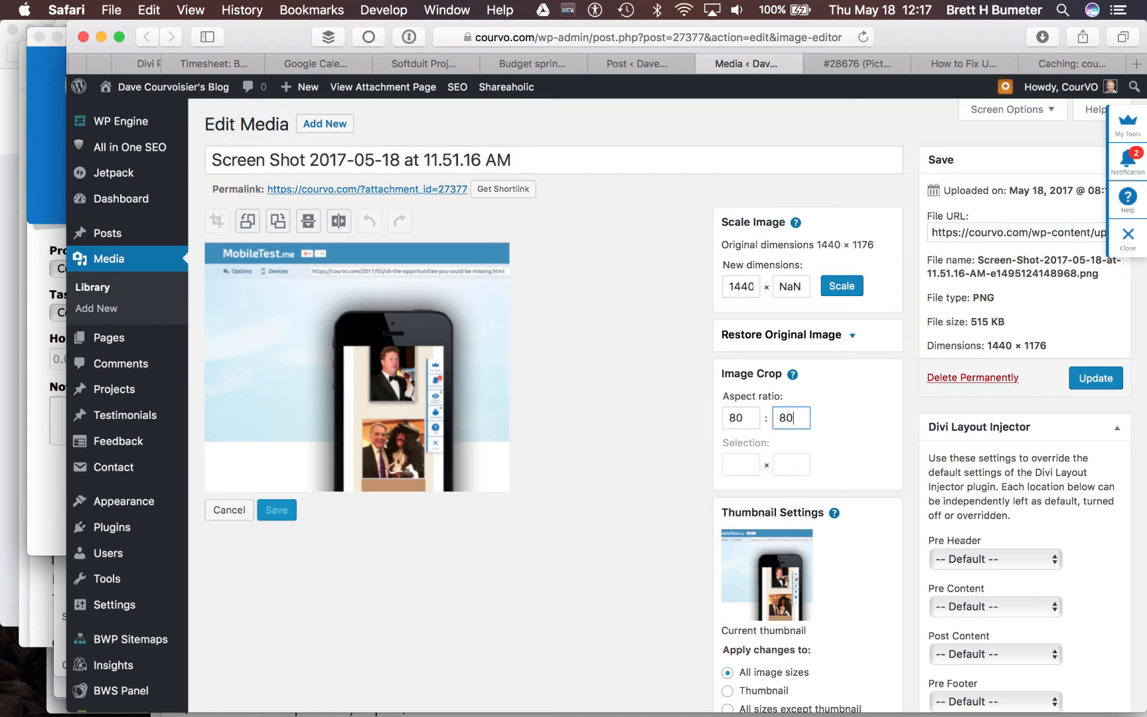
key("Tab")
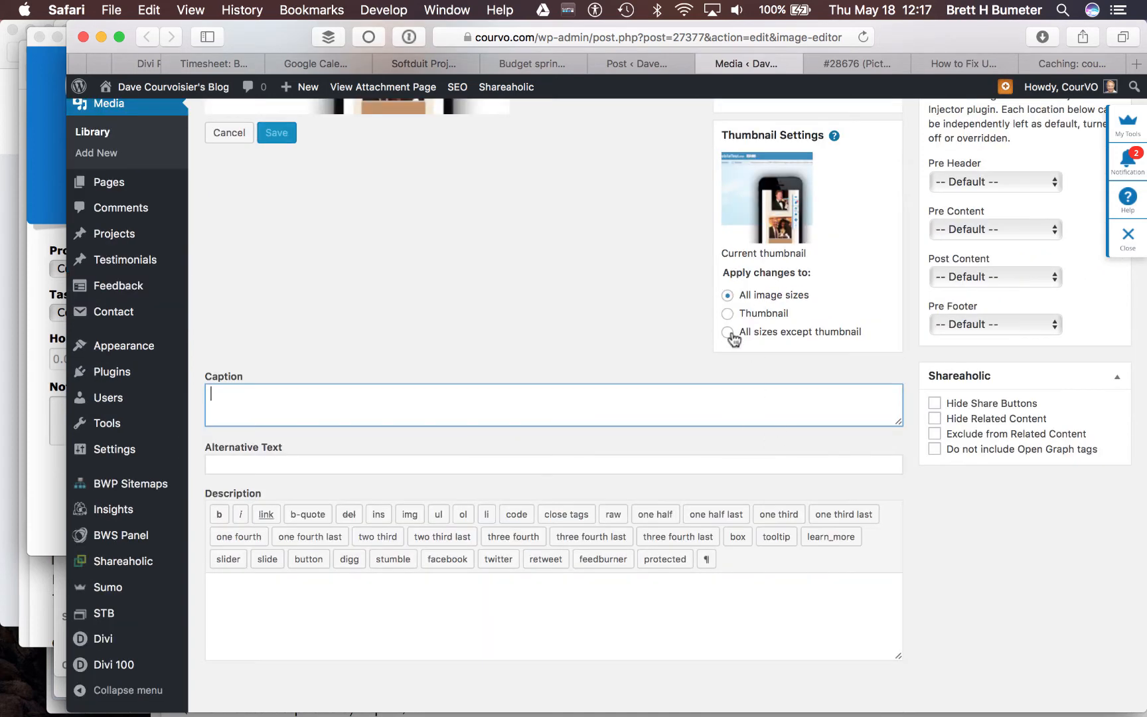
scroll(733, 339, "up", 10)
double_click(789, 418)
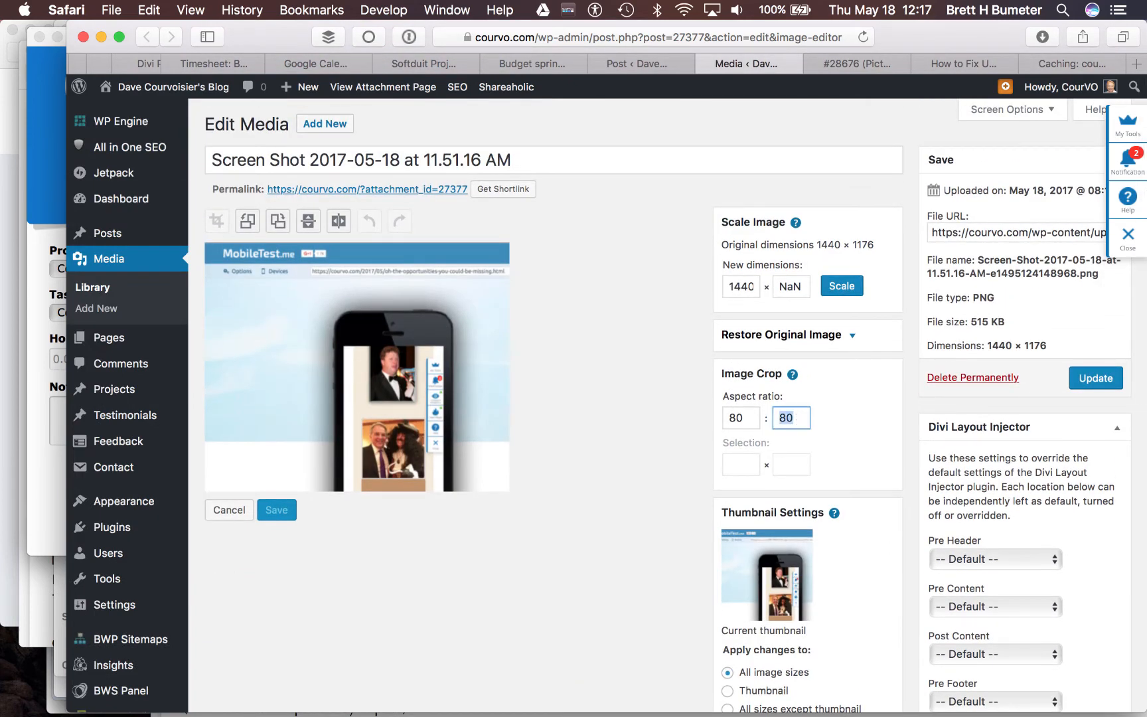
key("BackSpace")
key("shift+Tab")
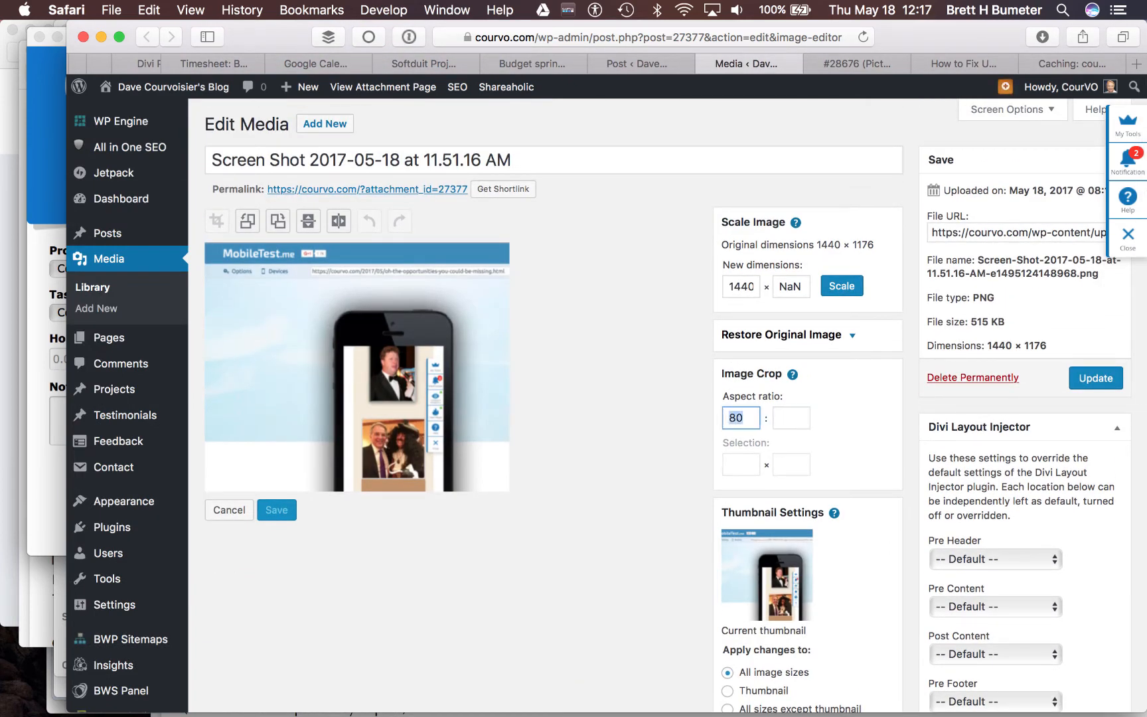
key("BackSpace")
Try to scale the screenshot to 1330 × 1066 on the Edit Media page and update the media item.
left_click(759, 286)
double_click(758, 286)
type("1330")
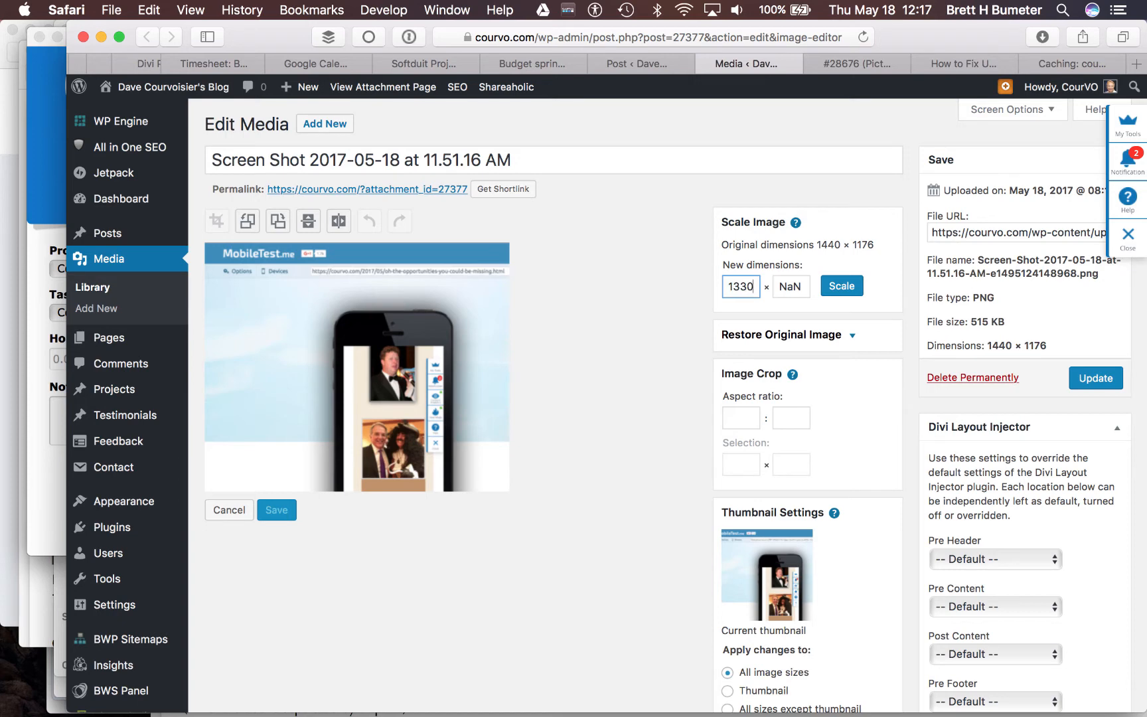
key("Tab")
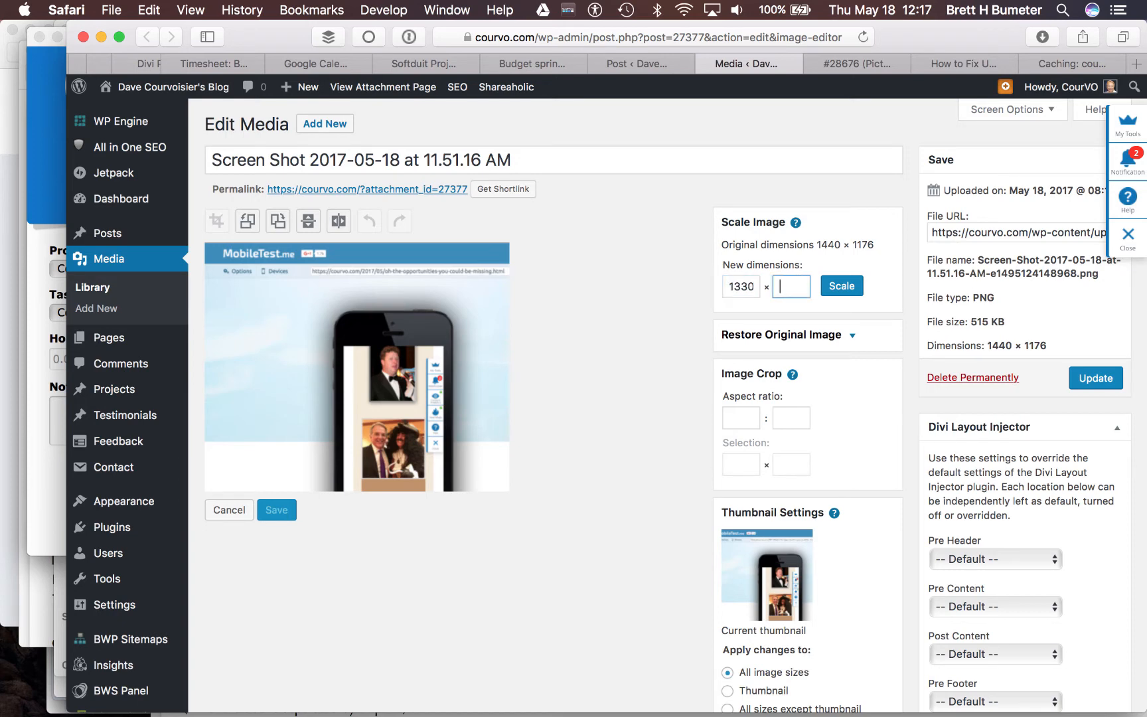
type("1066")
double_click(751, 284)
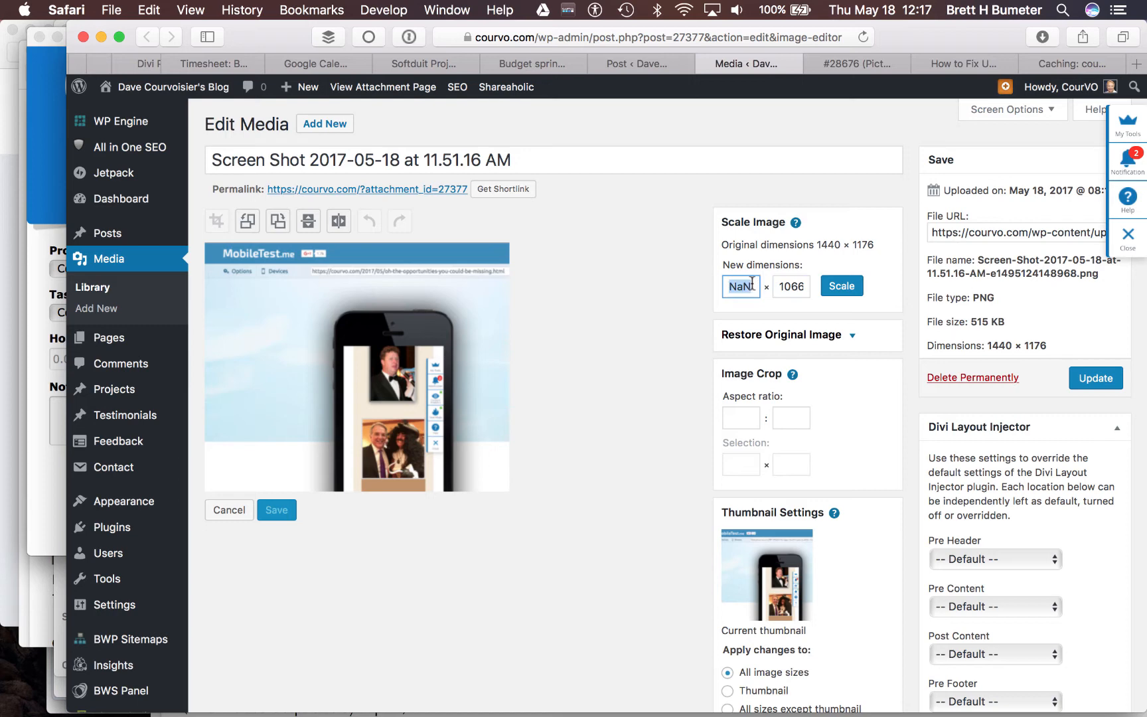
type("1330")
left_click(847, 291)
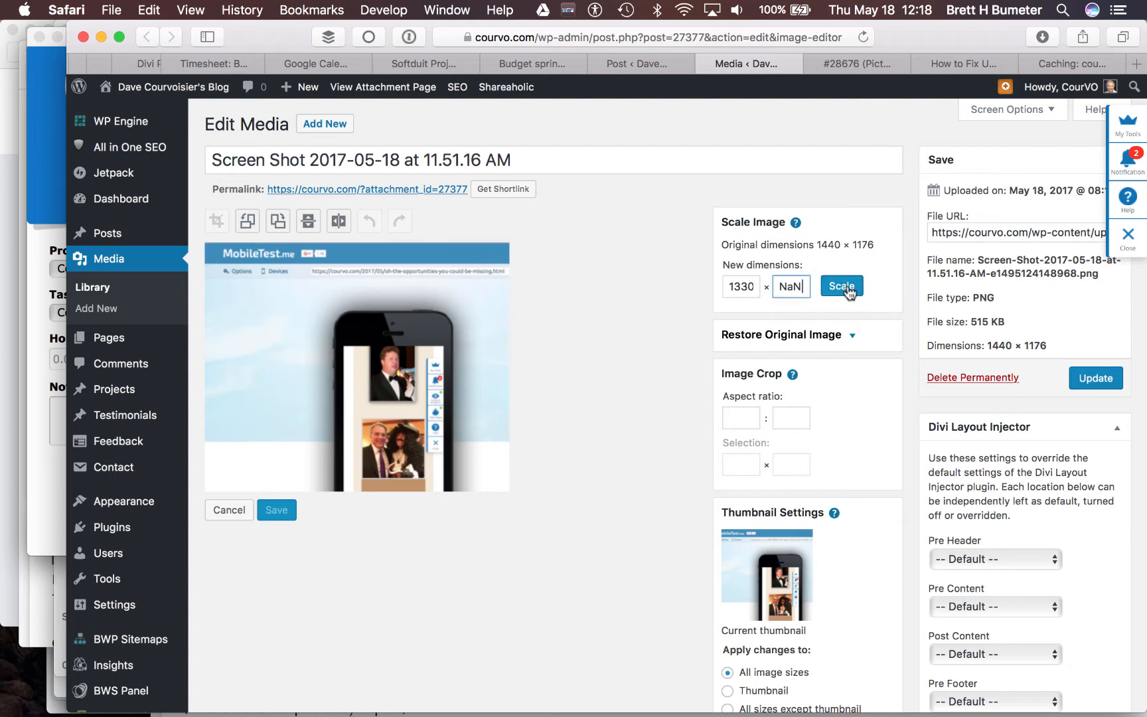
left_click(848, 291)
left_click(847, 291)
left_click(1095, 379)
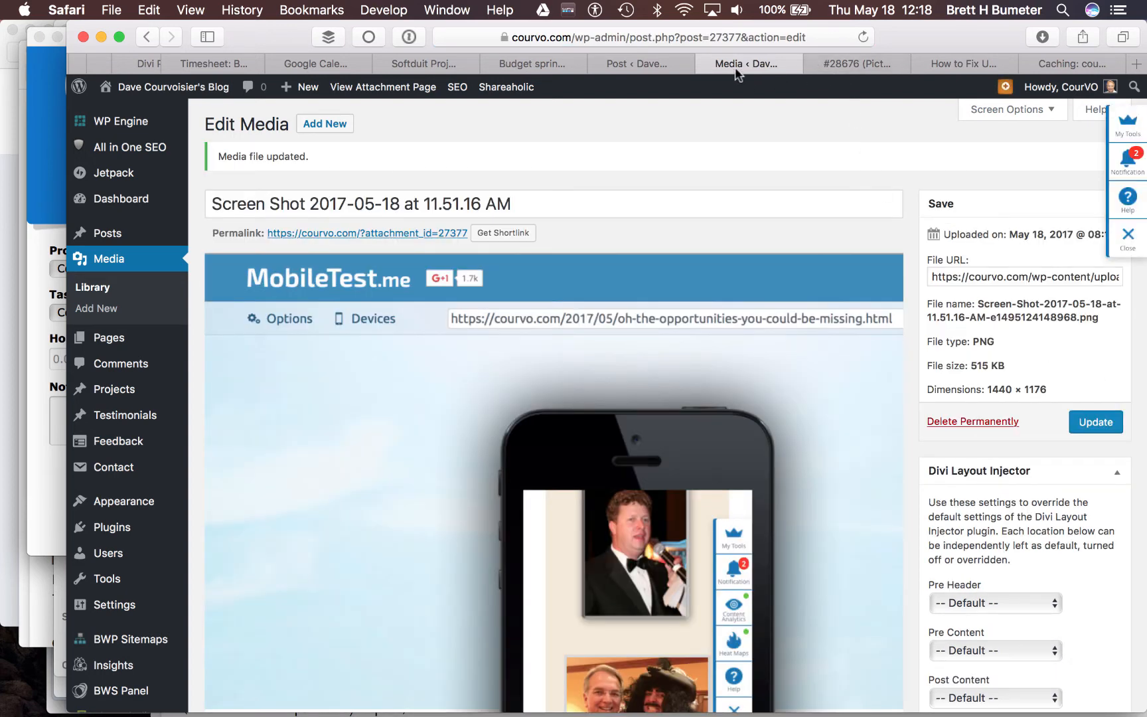
Close the Edit Media page, save the Image module with the selected phone screenshot, and save the post as a draft.
left_click(706, 63)
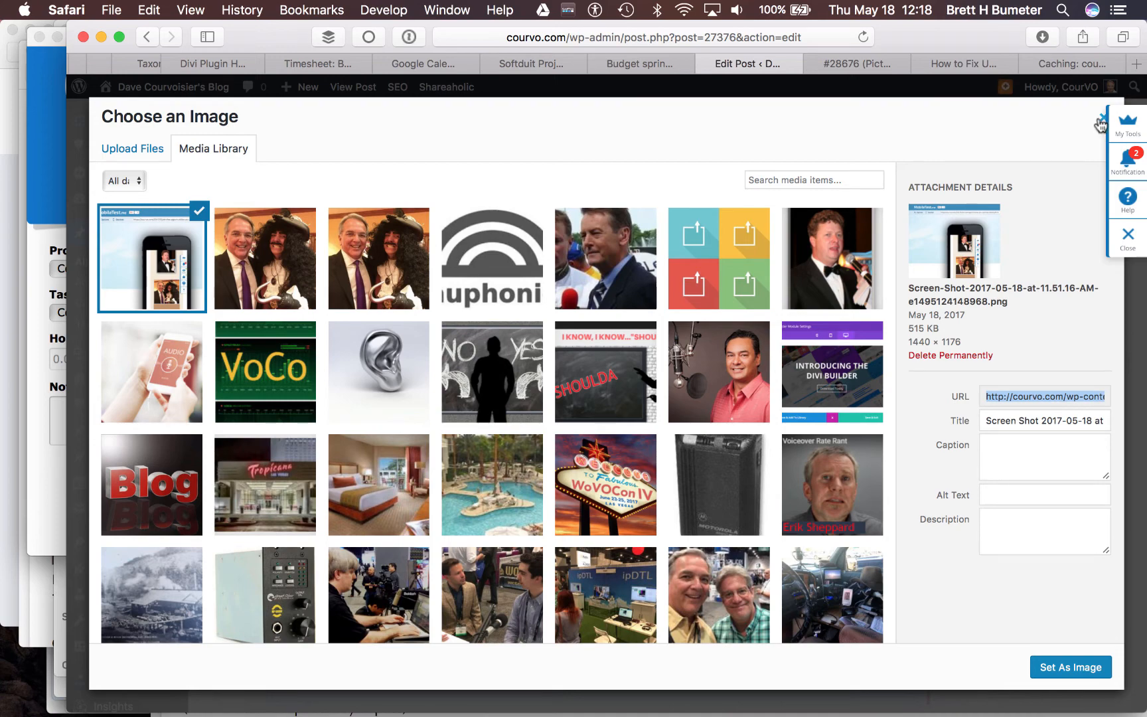
left_click(1069, 666)
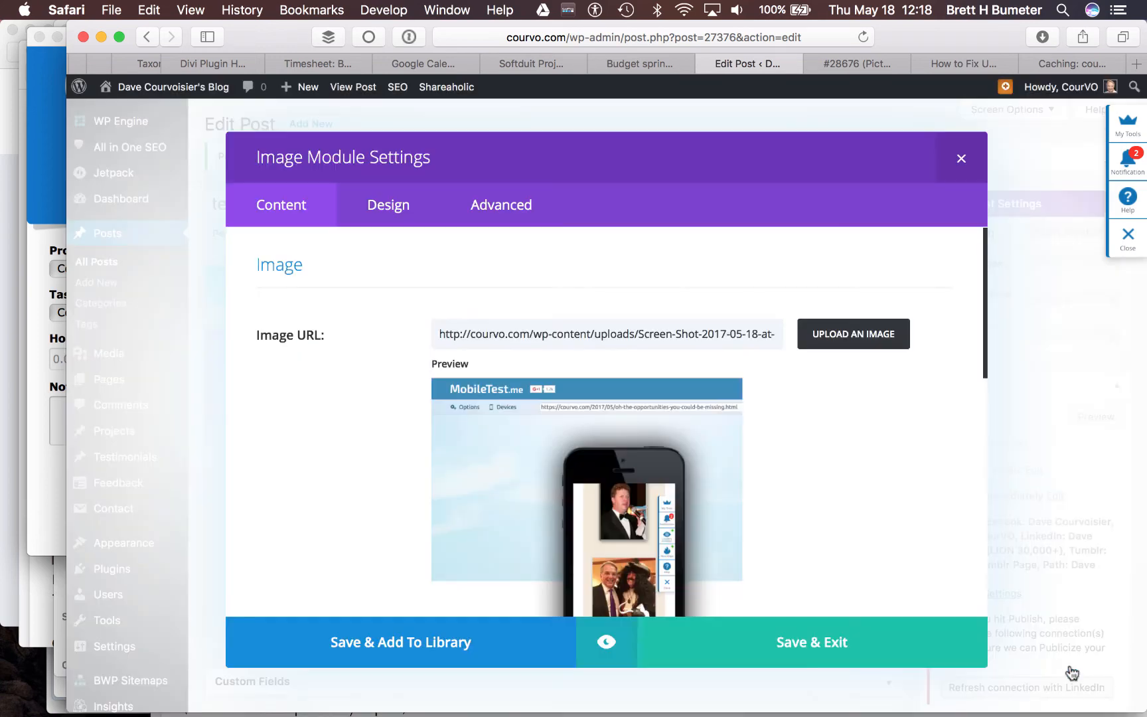
left_click(829, 644)
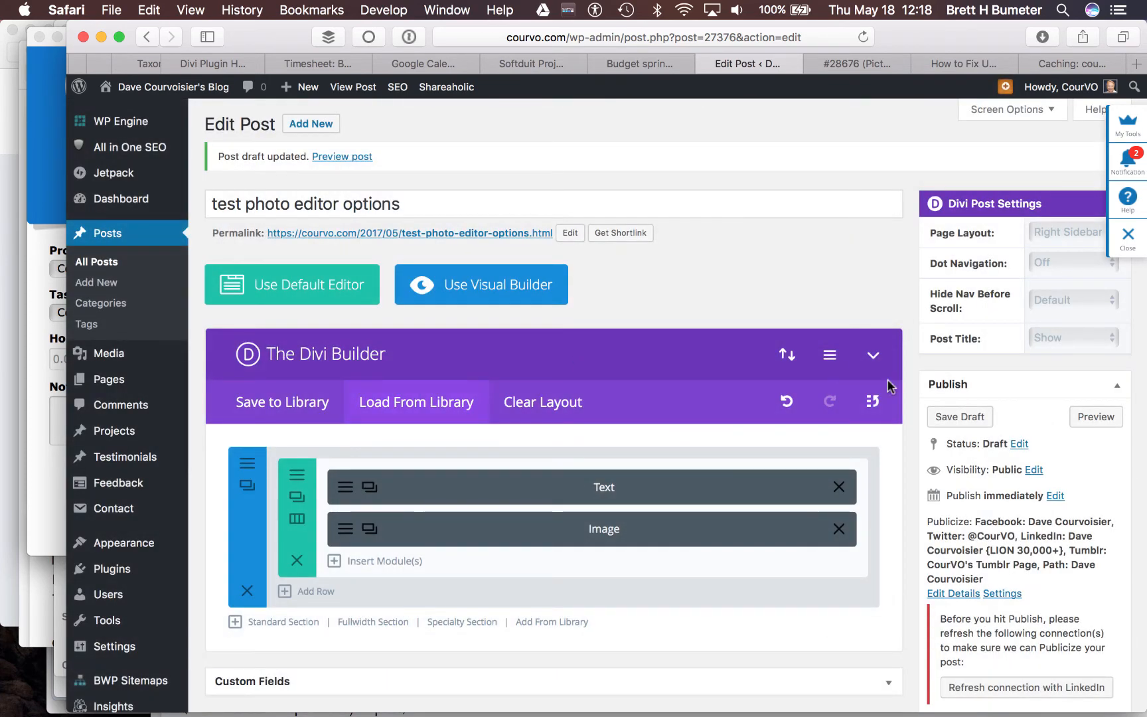
left_click(978, 418)
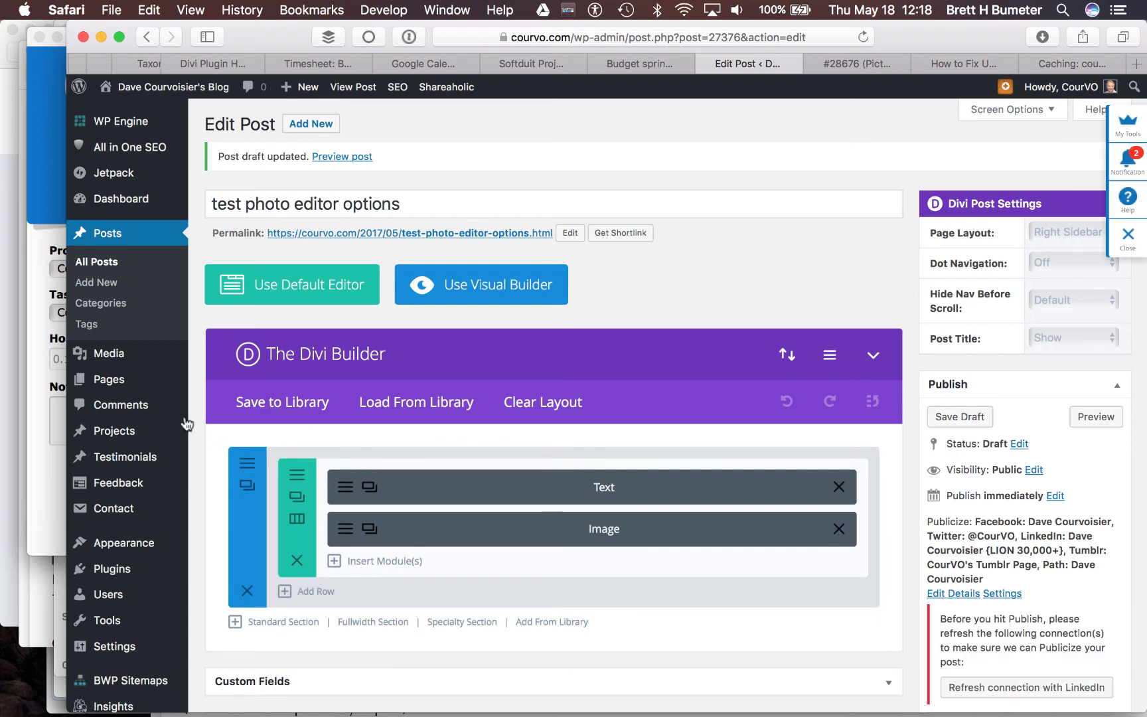
Open the media library in a new tab and open the phone screenshot for image editing from its attachment details.
mouse_move(116, 360)
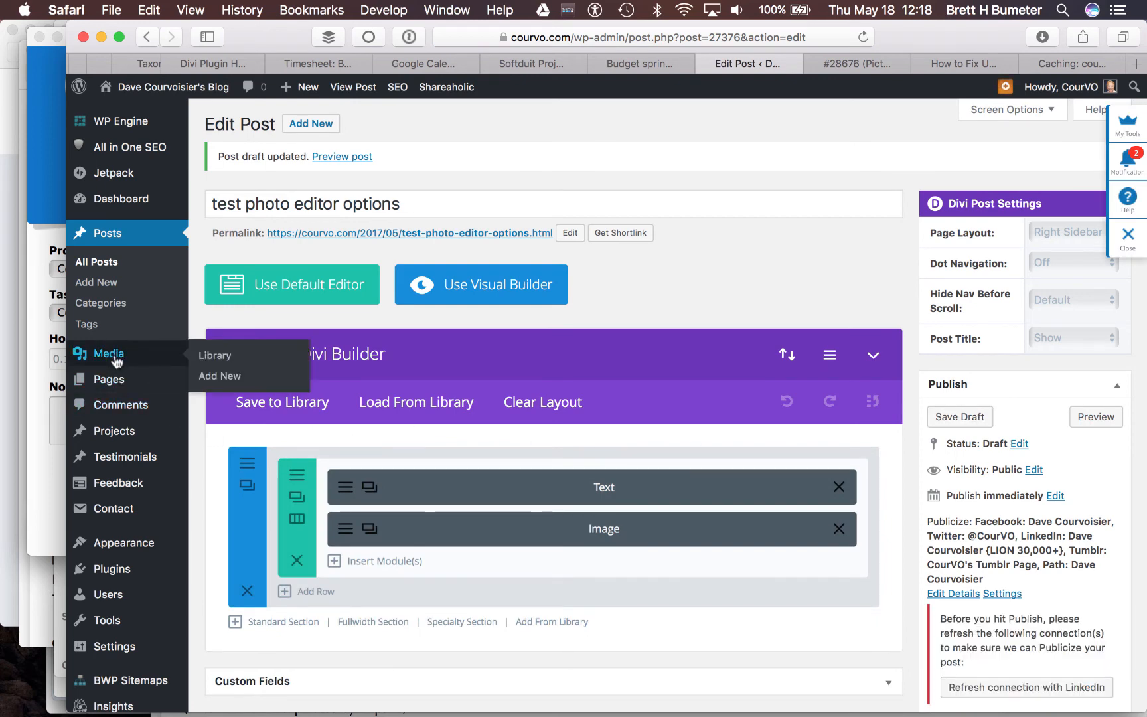
right_click(217, 355)
left_click(254, 364)
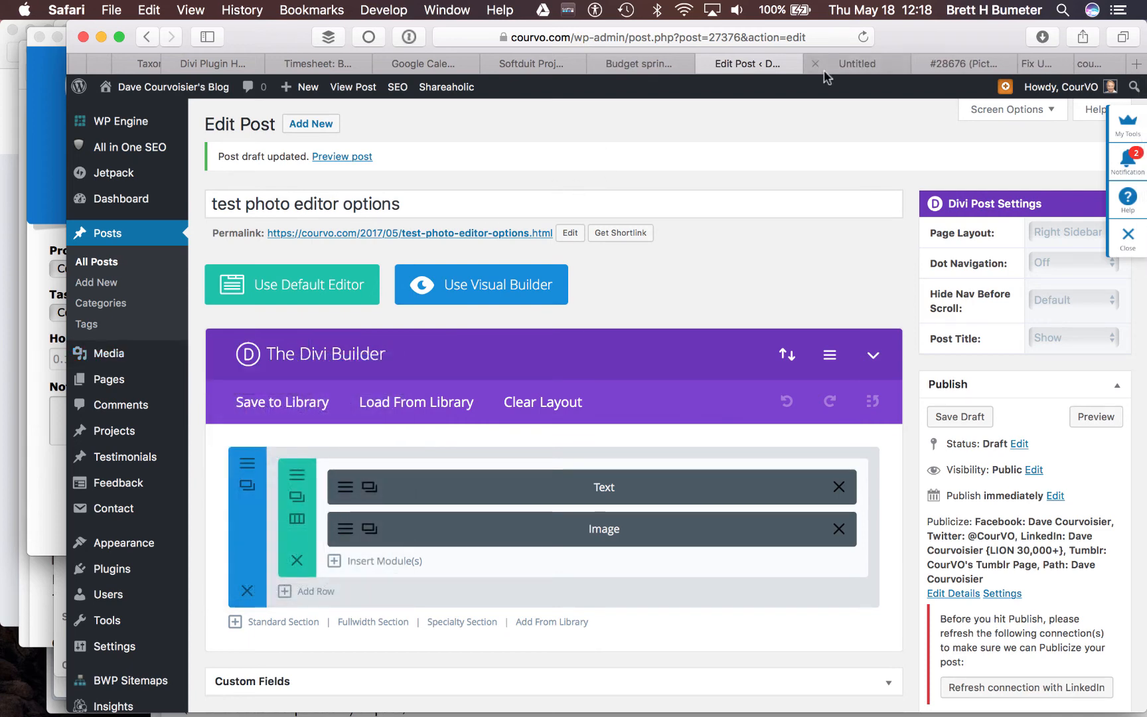
left_click(863, 61)
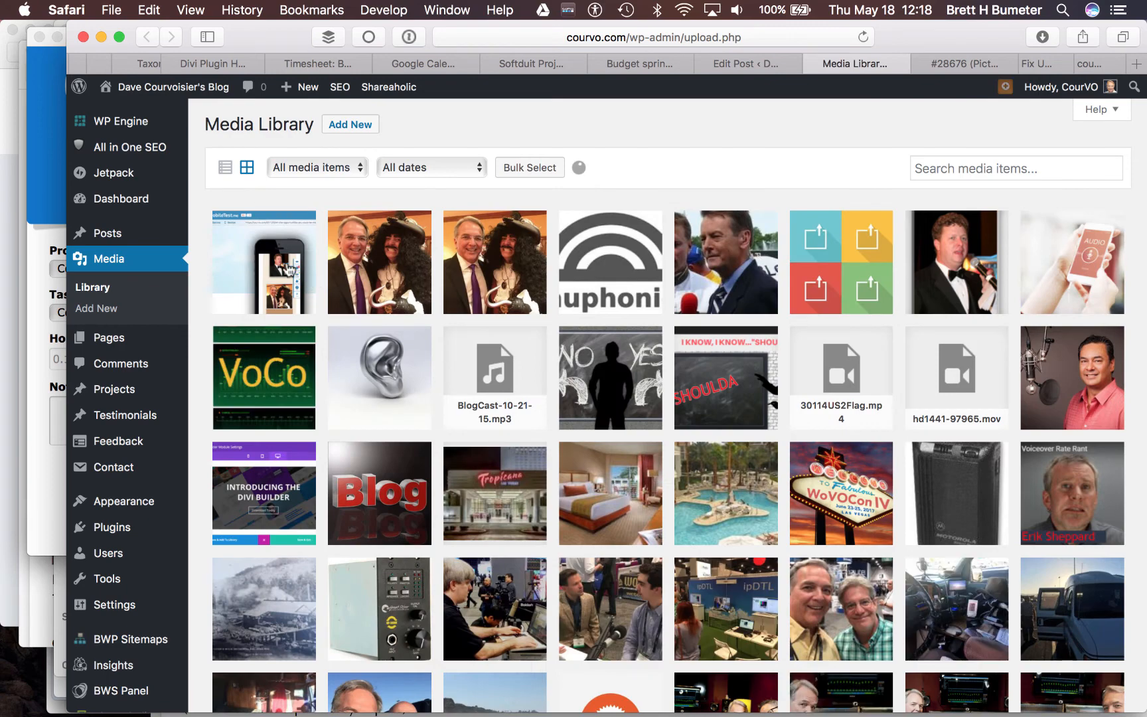
left_click(286, 264)
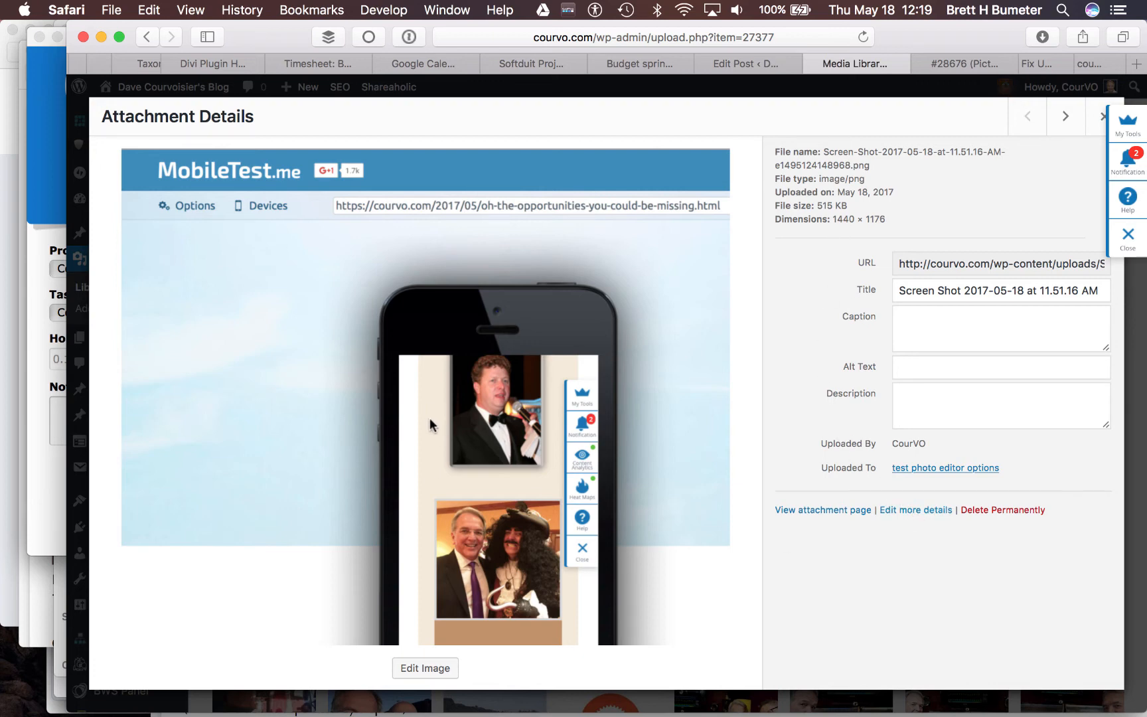
left_click(446, 677)
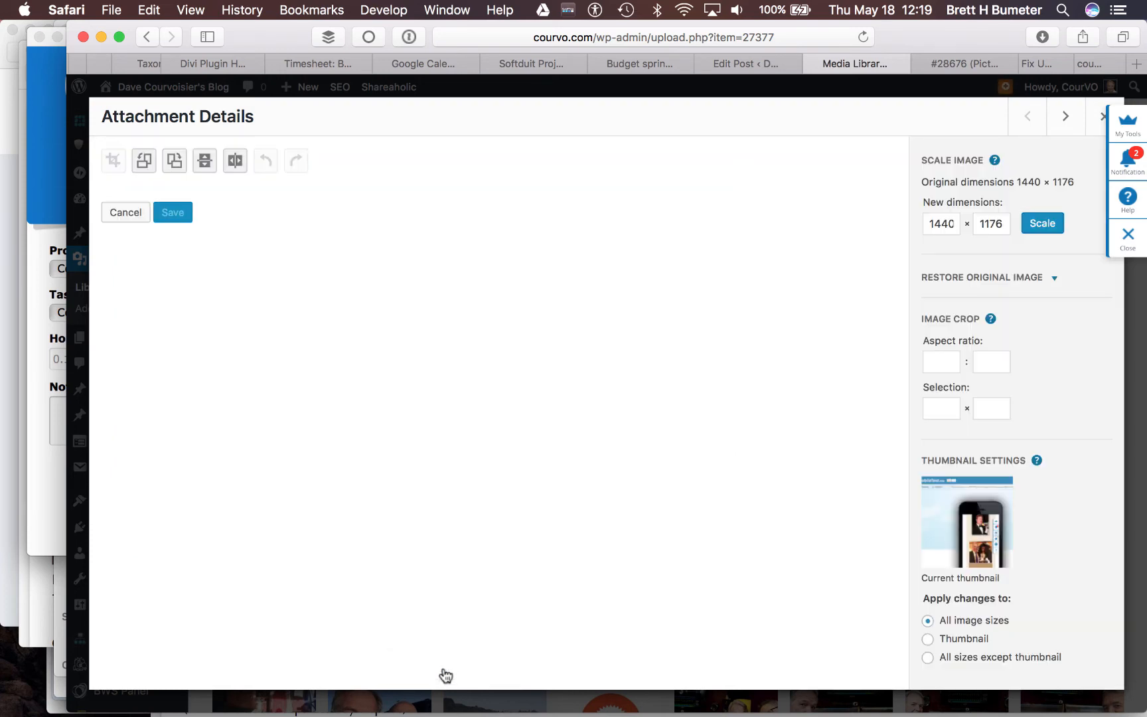
Scale the phone screenshot to 1330 × 1086 and close its attachment details.
double_click(935, 224)
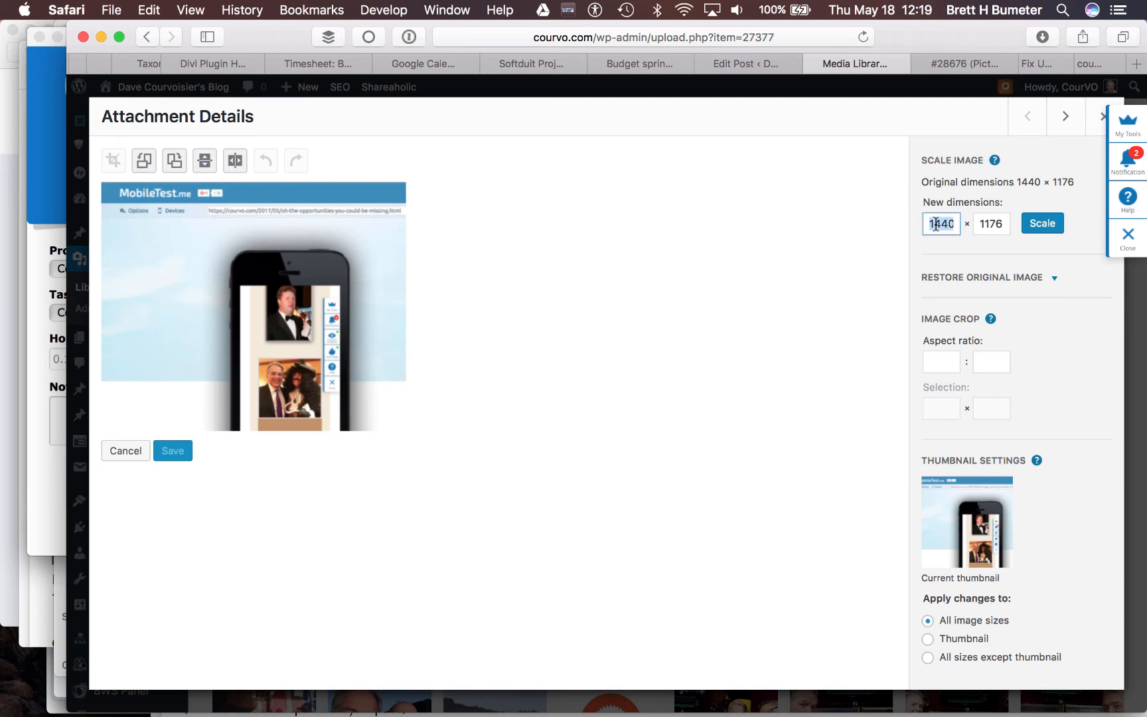
type("1330")
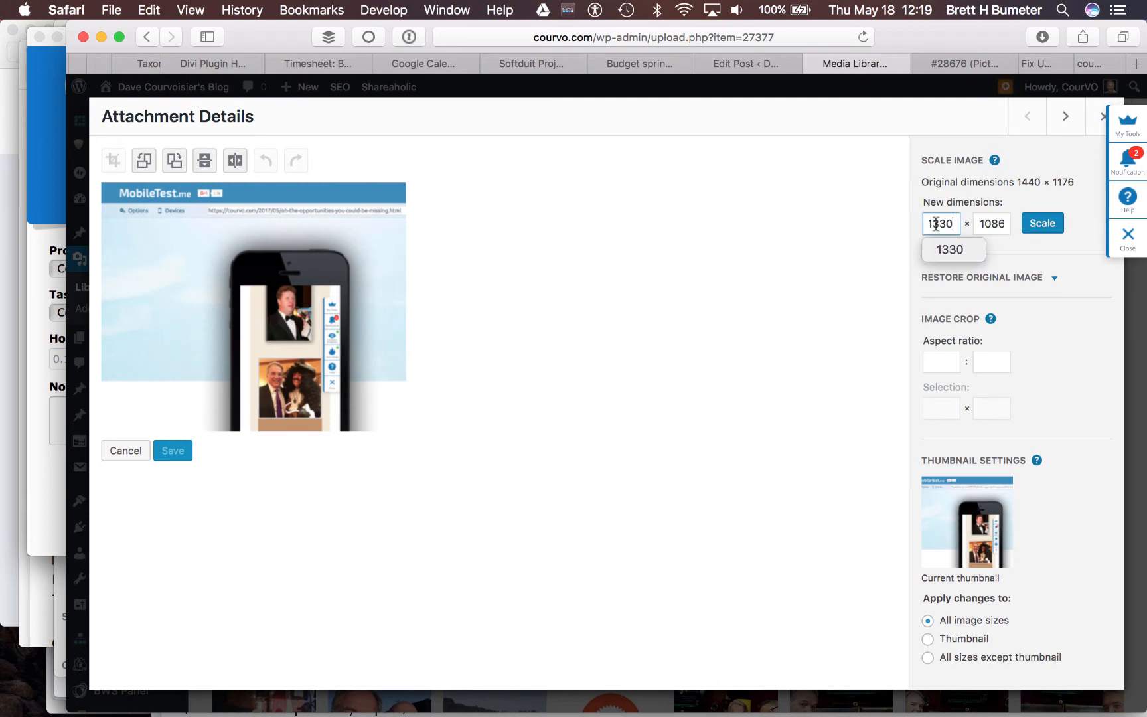
left_click(1055, 227)
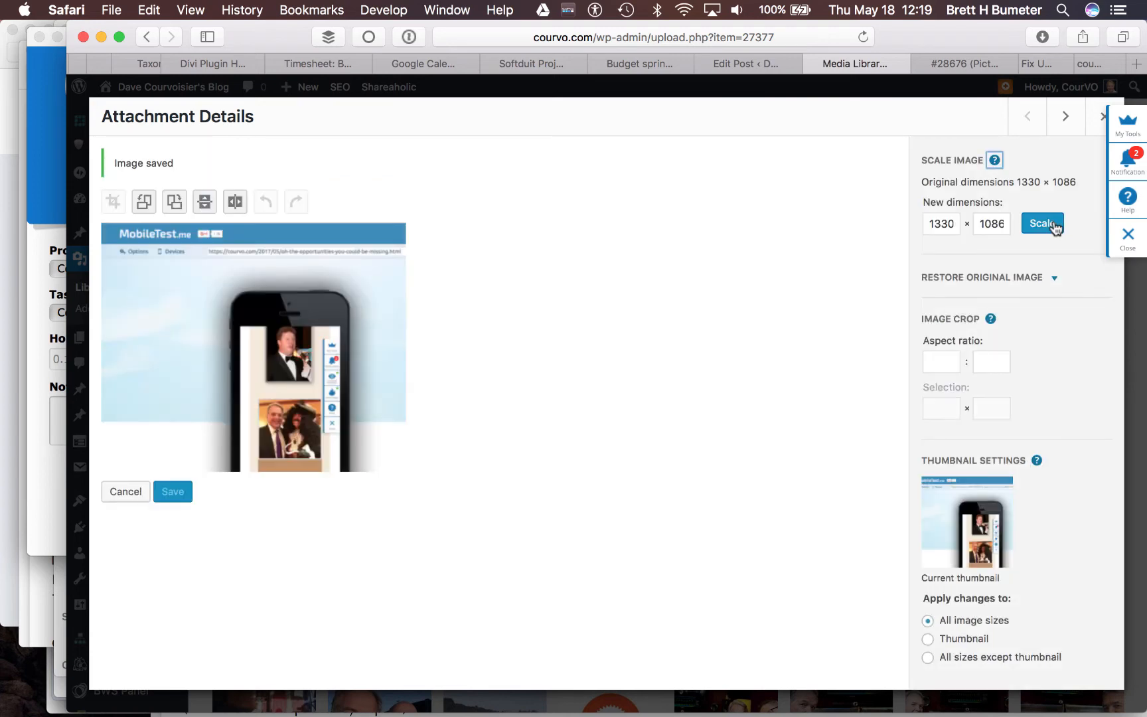
left_click(1054, 227)
left_click(1101, 118)
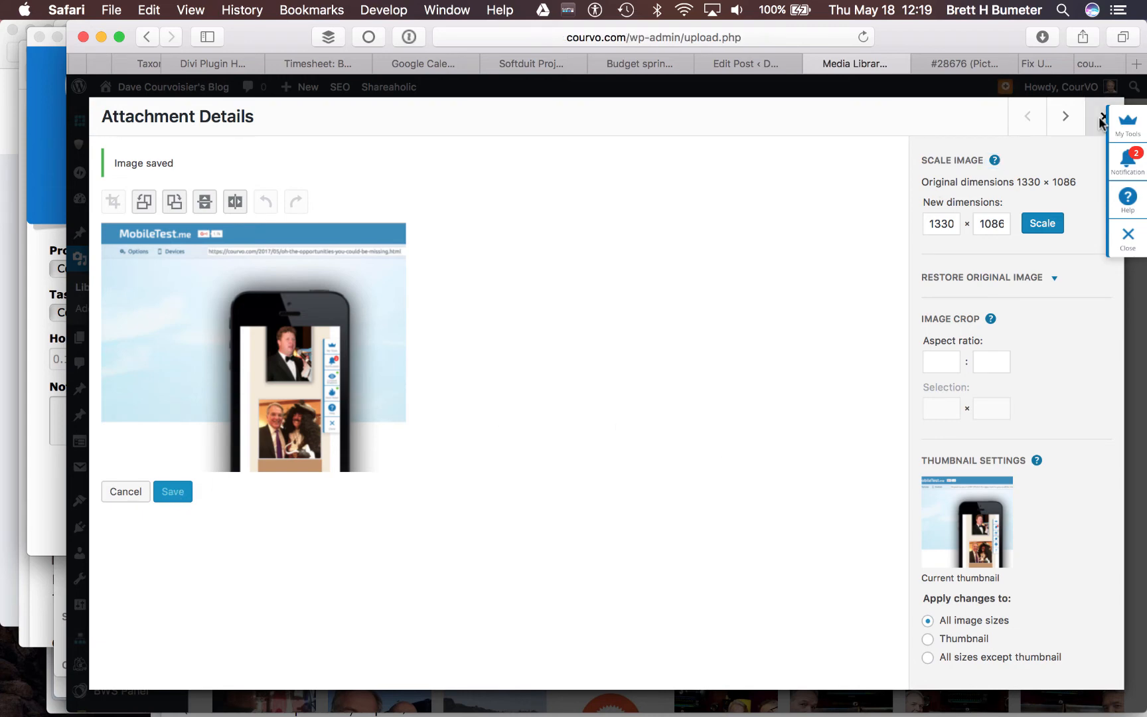
Close the media library tab, open the post's Image module settings and look through the content options.
left_click(812, 64)
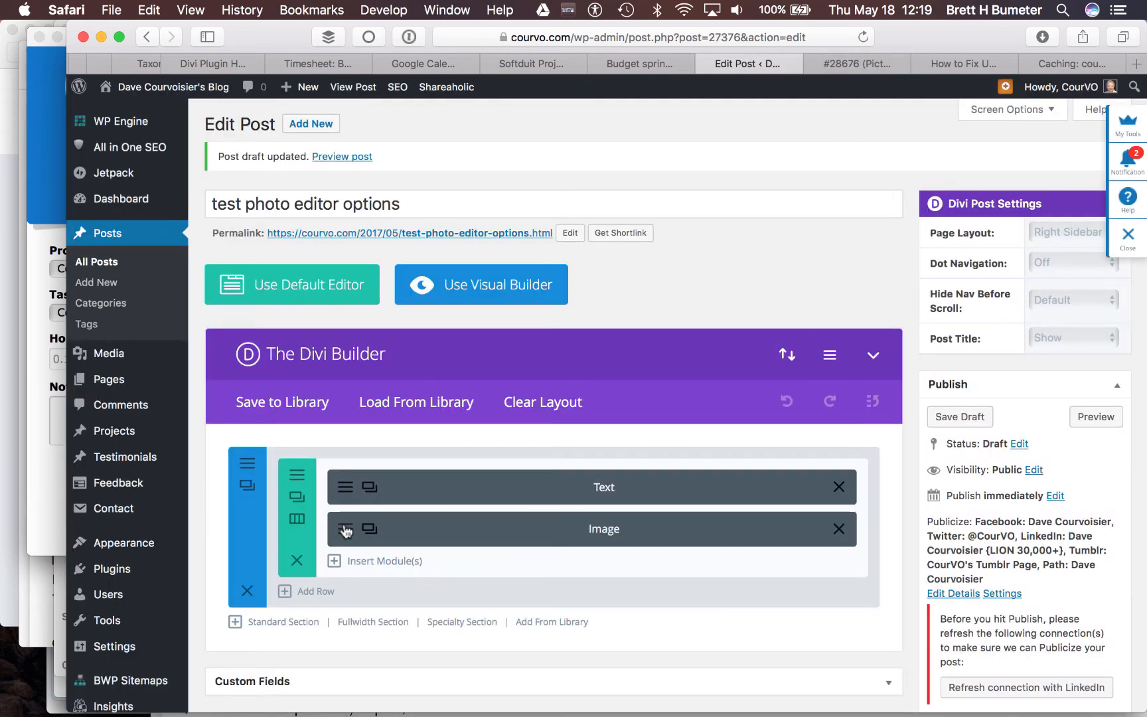
left_click(344, 529)
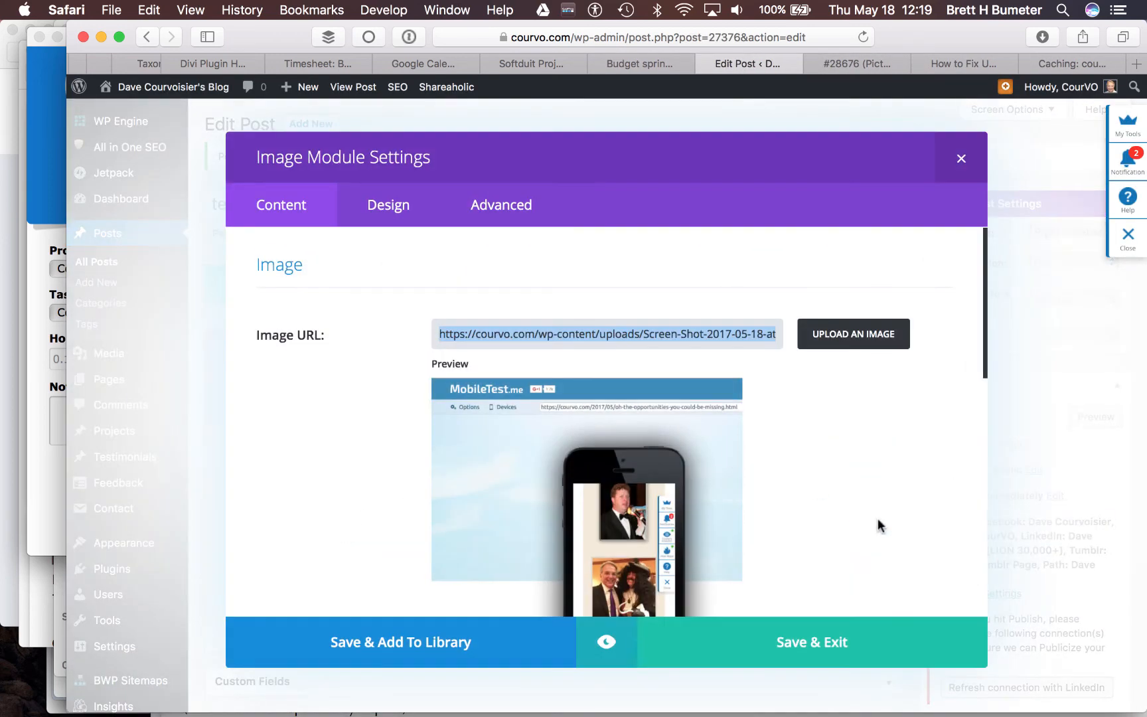
scroll(877, 519, "down", 4)
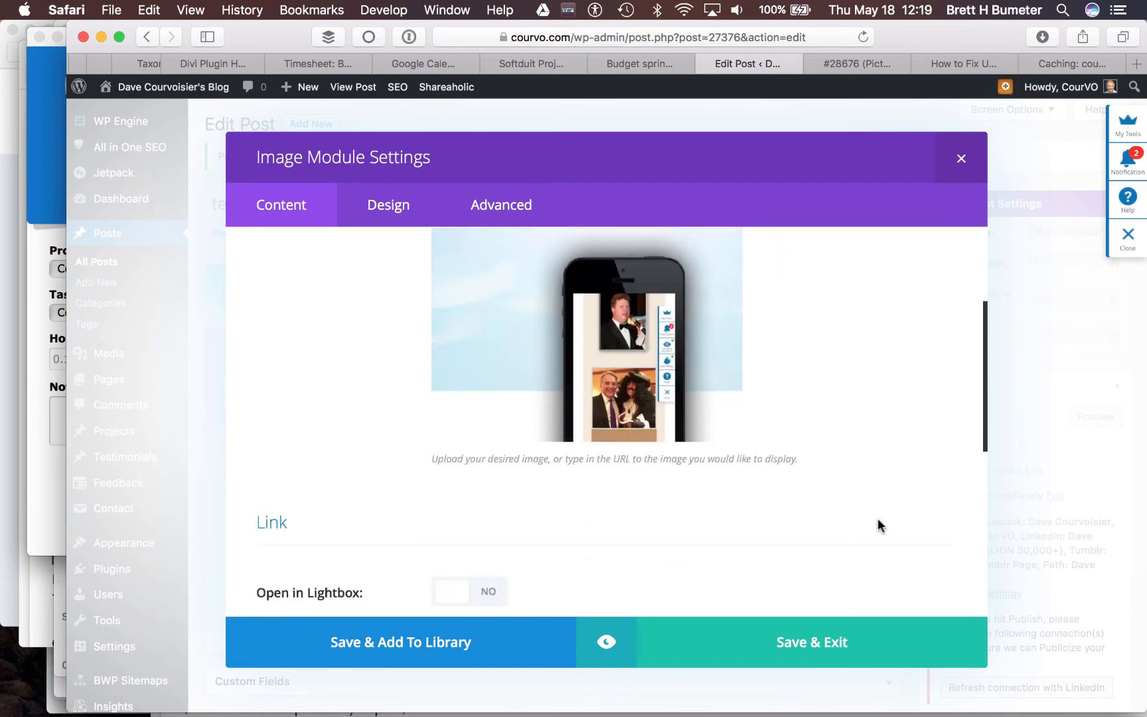
scroll(877, 520, "down", 8)
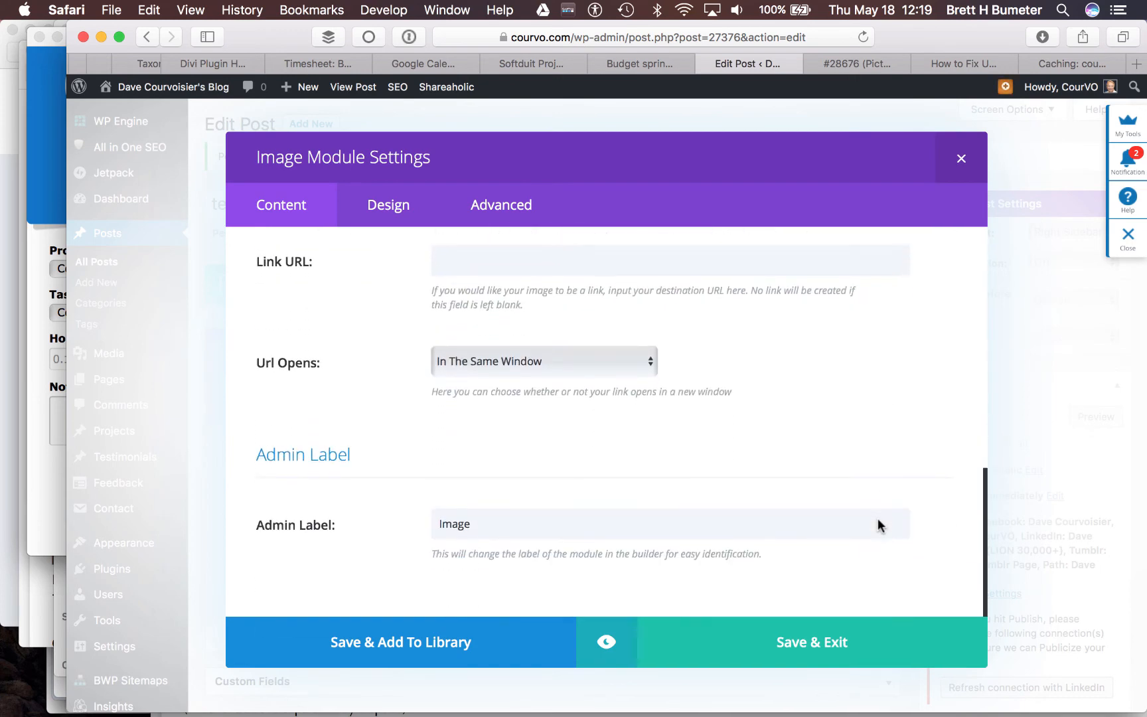
scroll(878, 520, "up", 12)
Set the Image module's maximum image width to 1000 in its design settings and save the module.
left_click(388, 206)
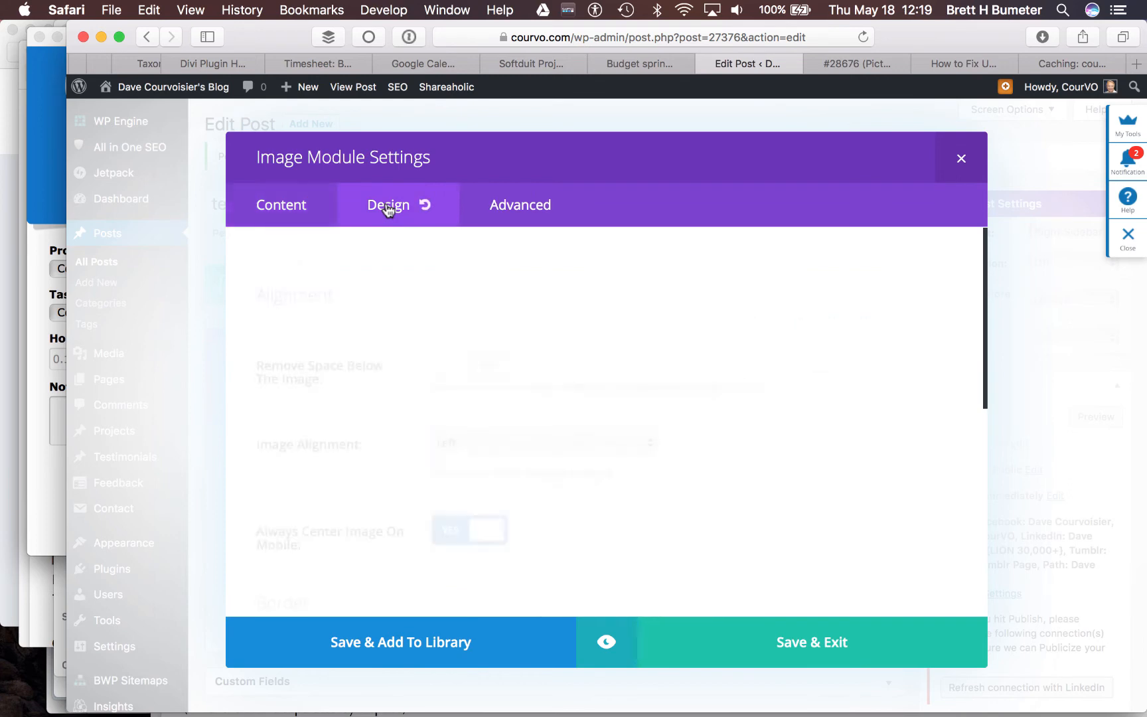
scroll(391, 449, "down", 3)
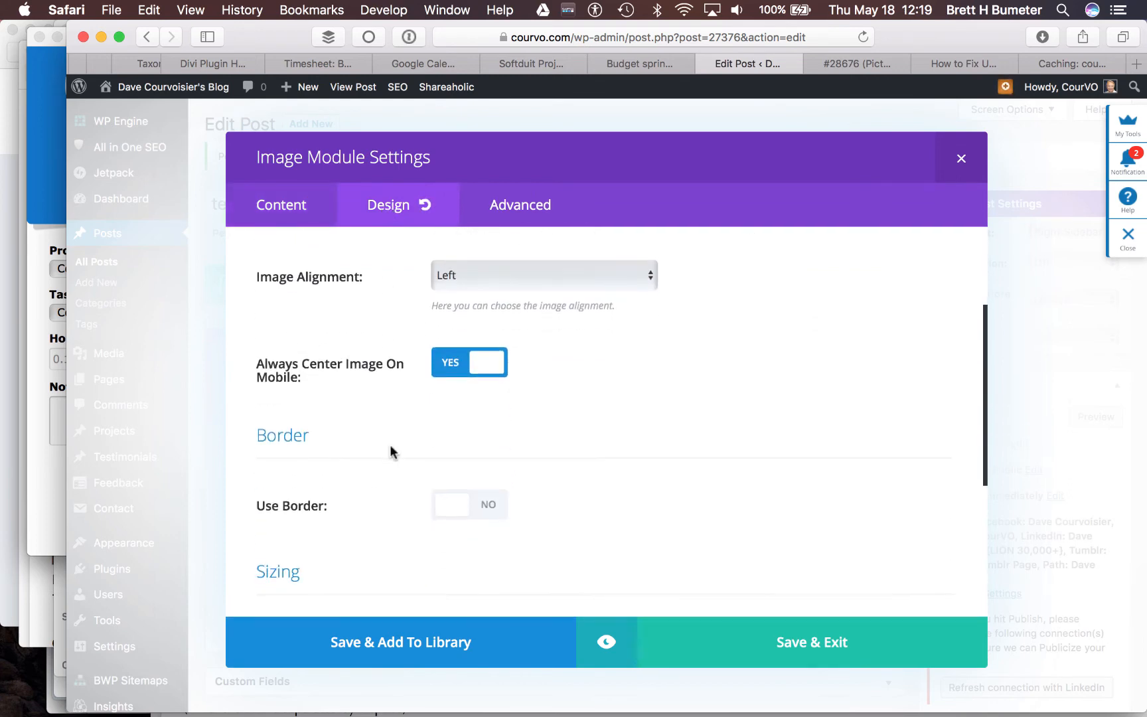
scroll(390, 447, "down", 5)
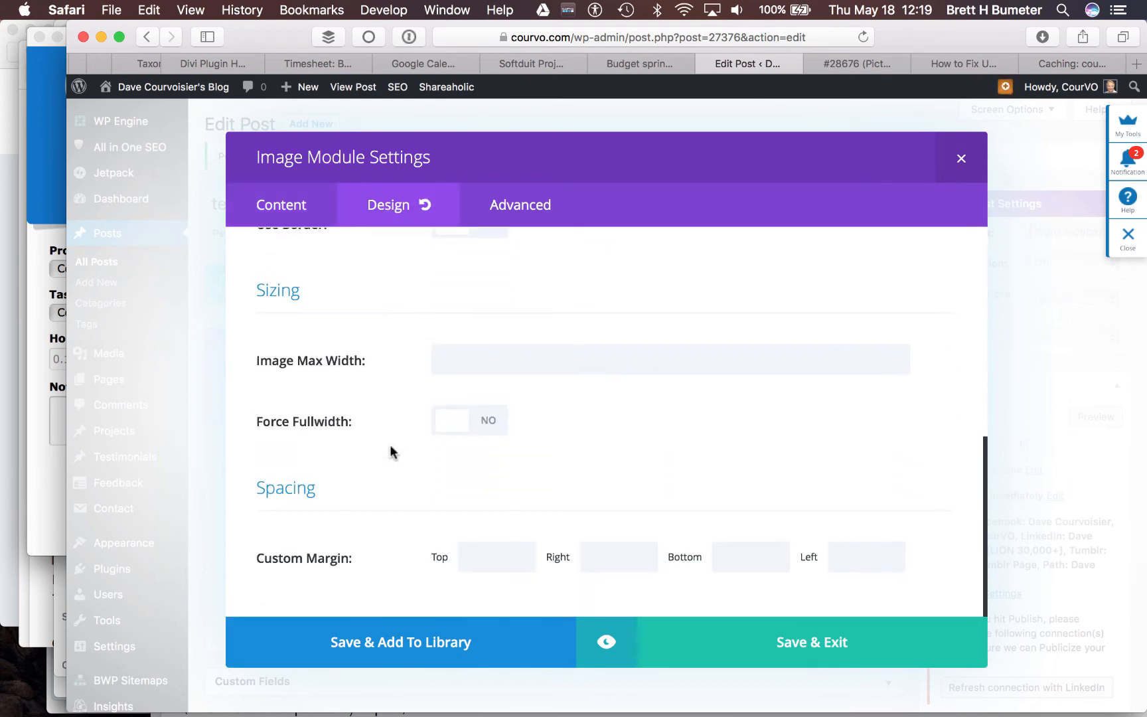
scroll(389, 451, "up", 1)
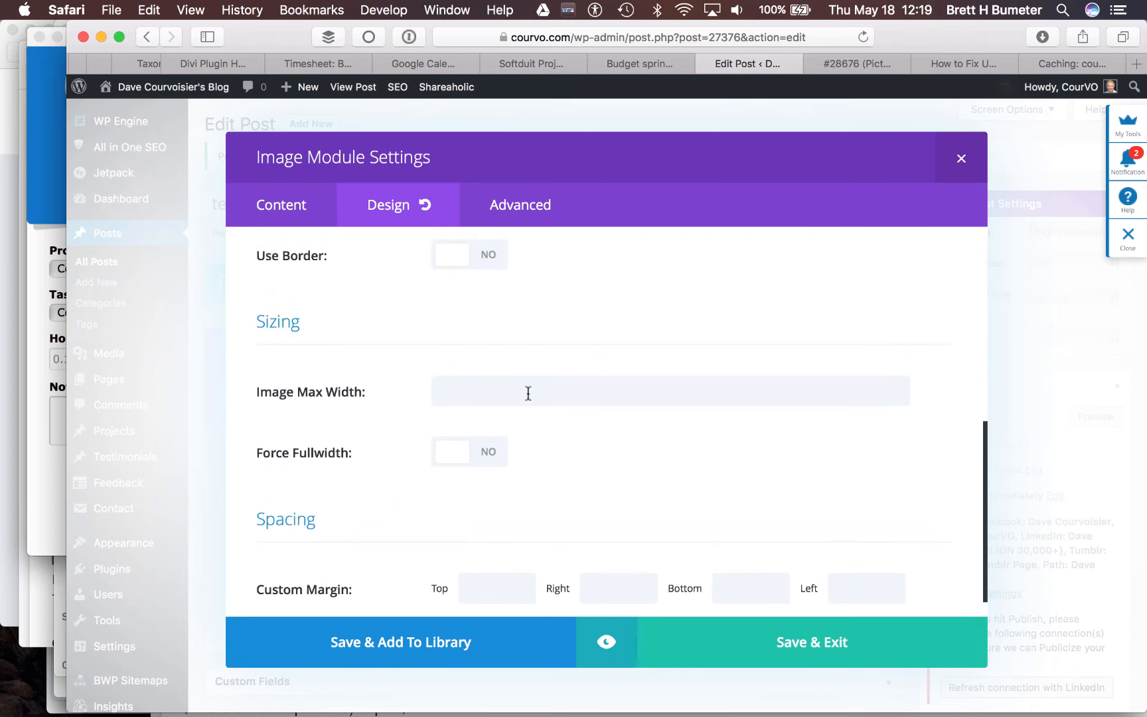
left_click(528, 392)
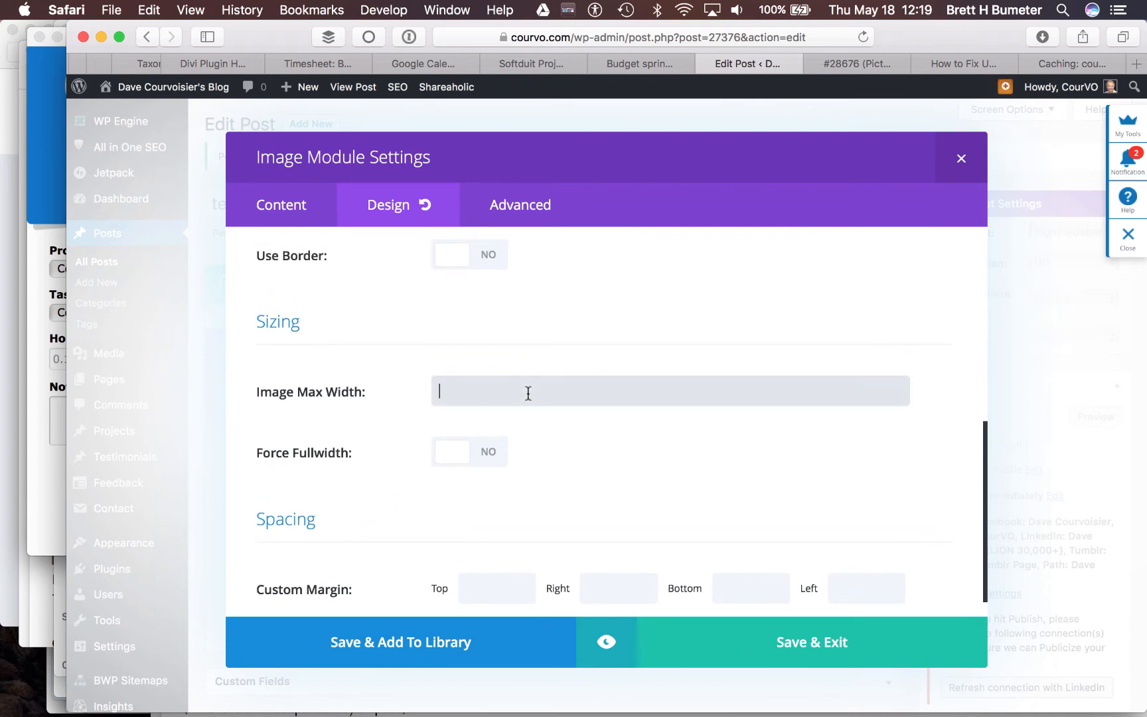
type("1000")
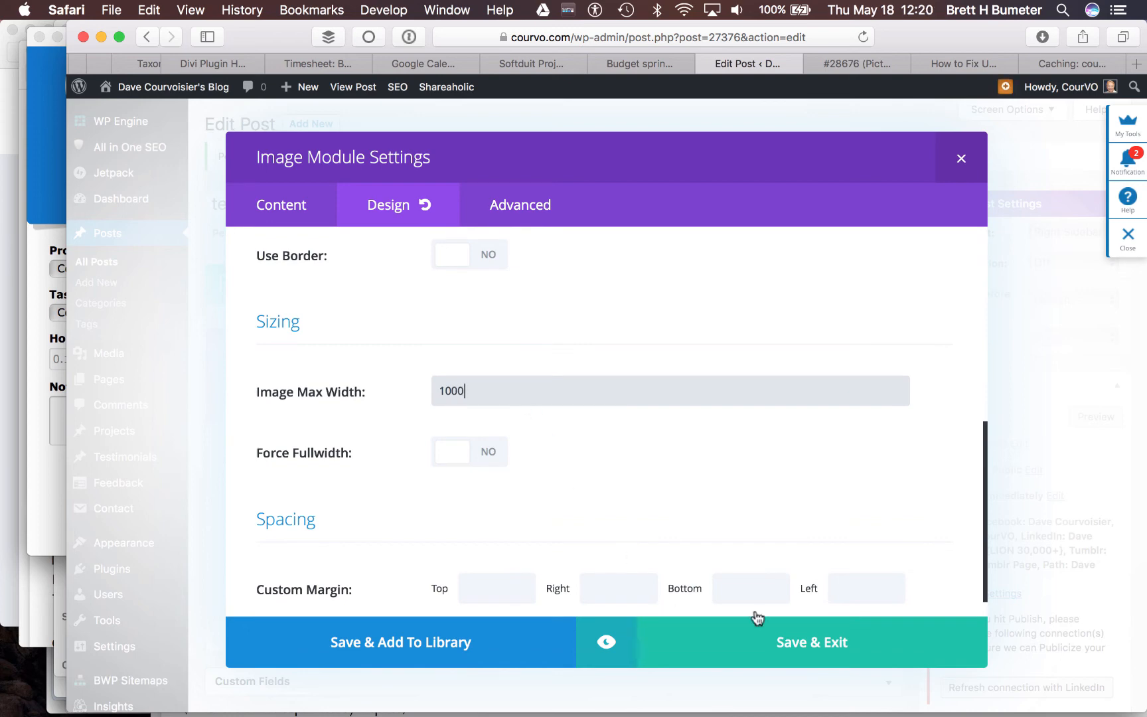
left_click(811, 647)
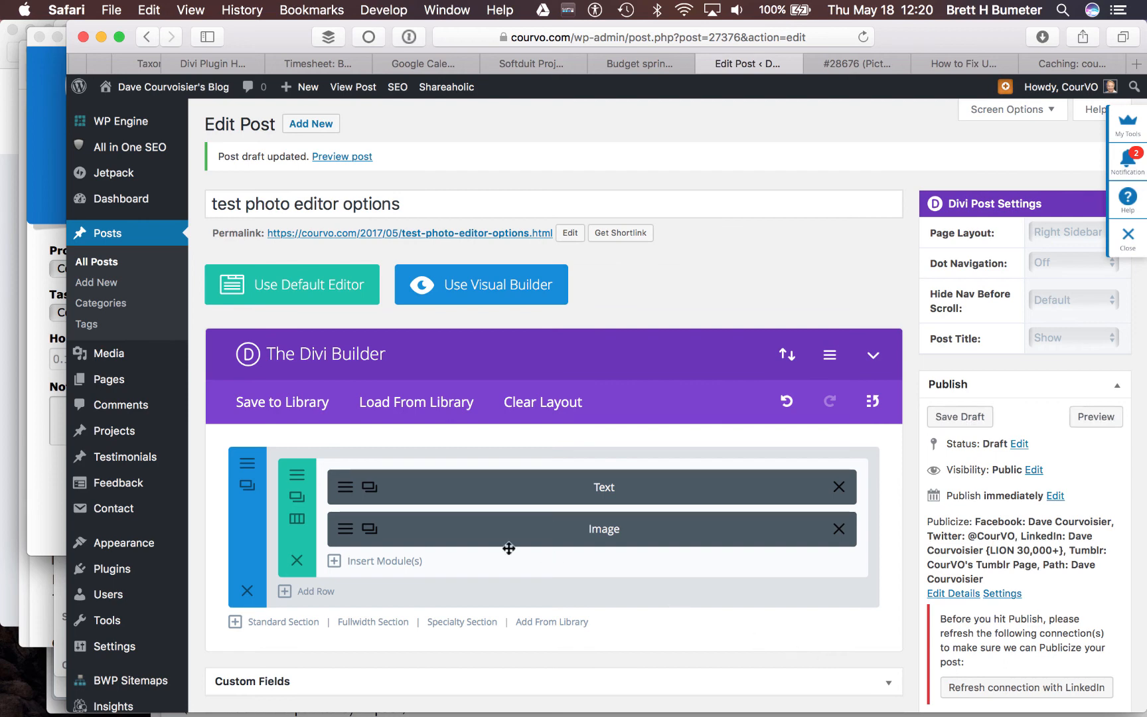
Add a Text module below the Image module and select the phone screenshot from the media library for its content.
left_click(374, 563)
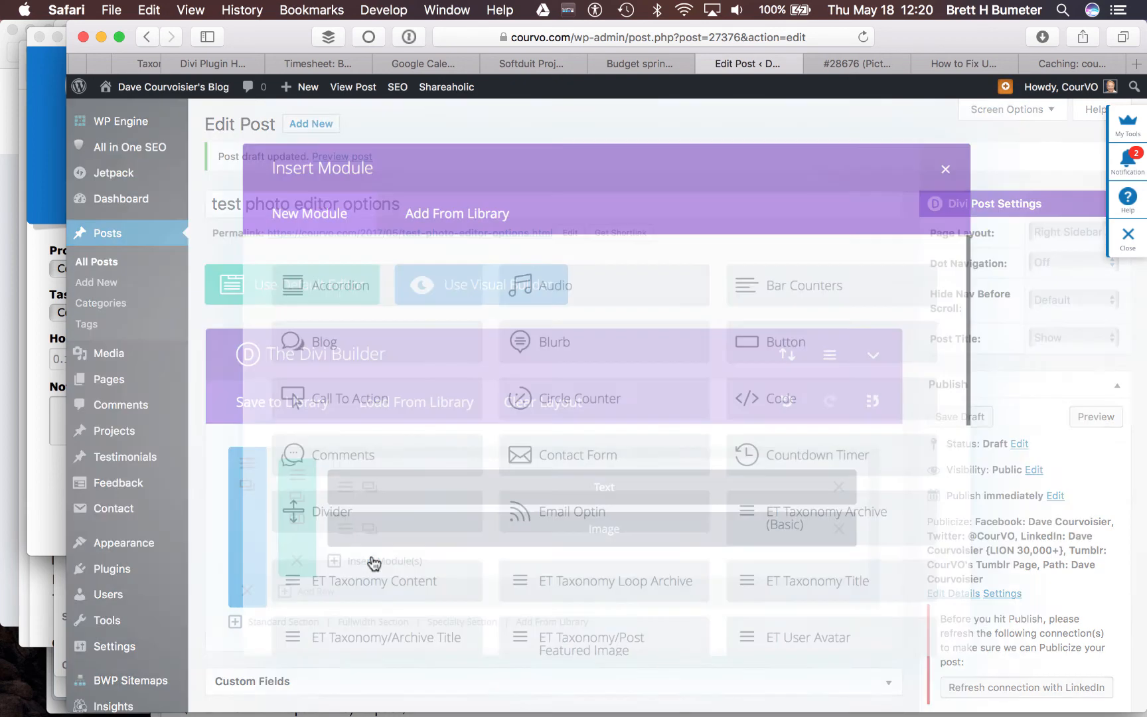
scroll(374, 563, "down", 10)
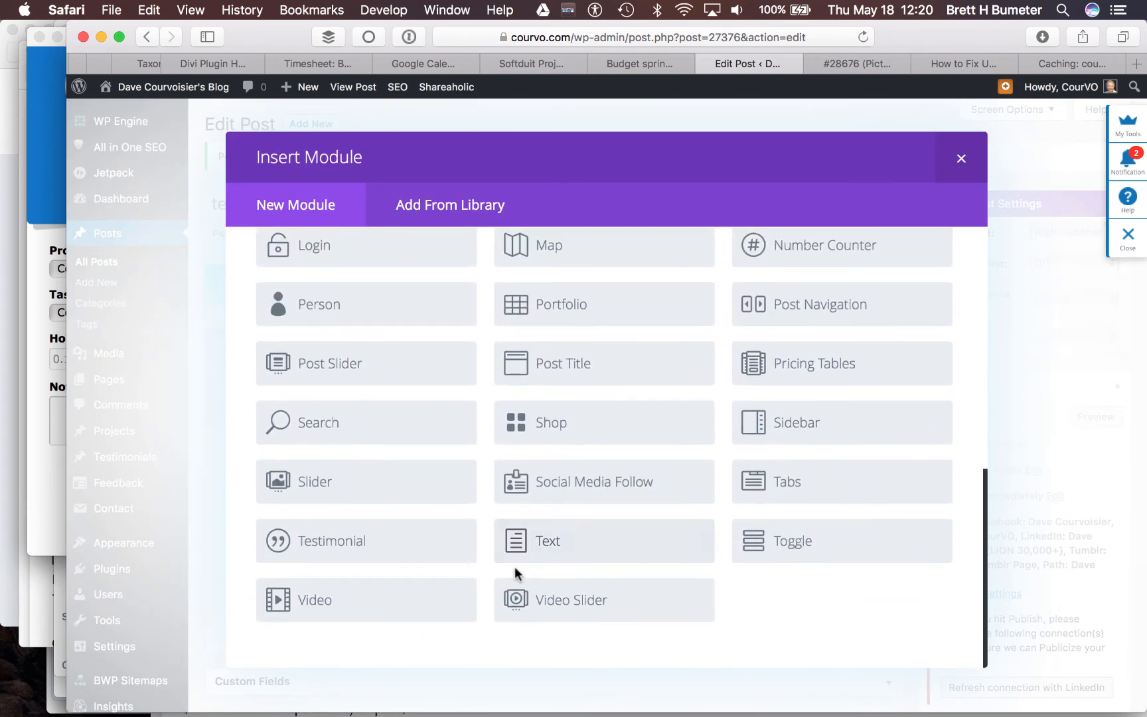
left_click(563, 543)
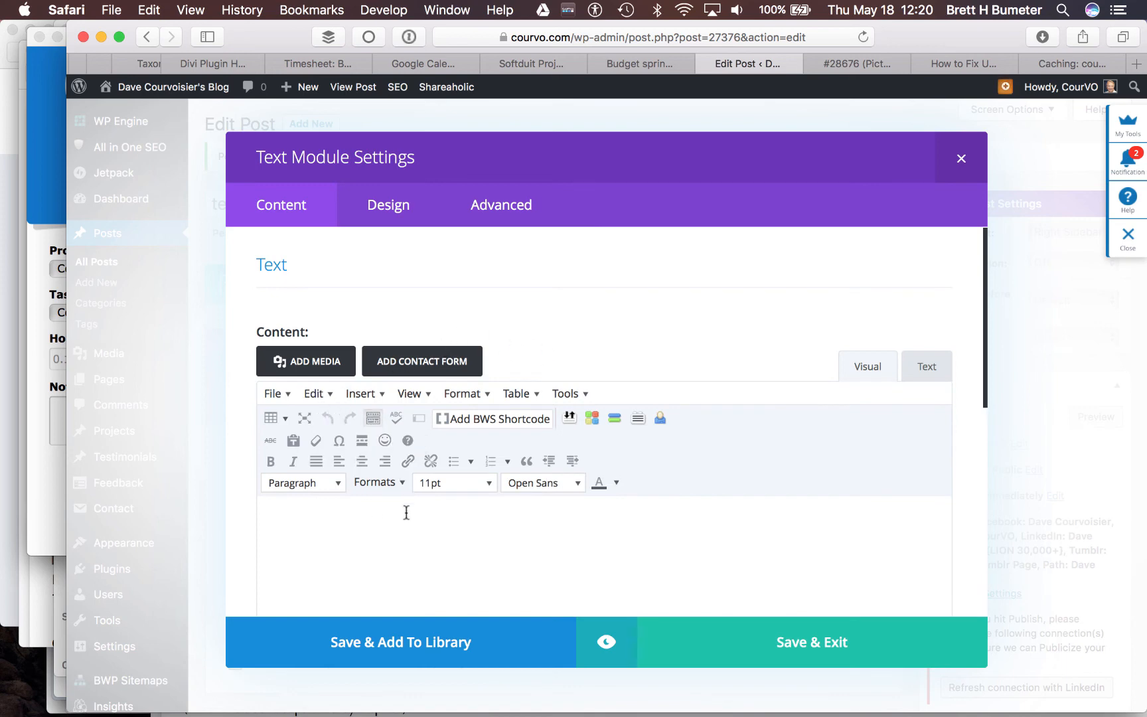
left_click(321, 361)
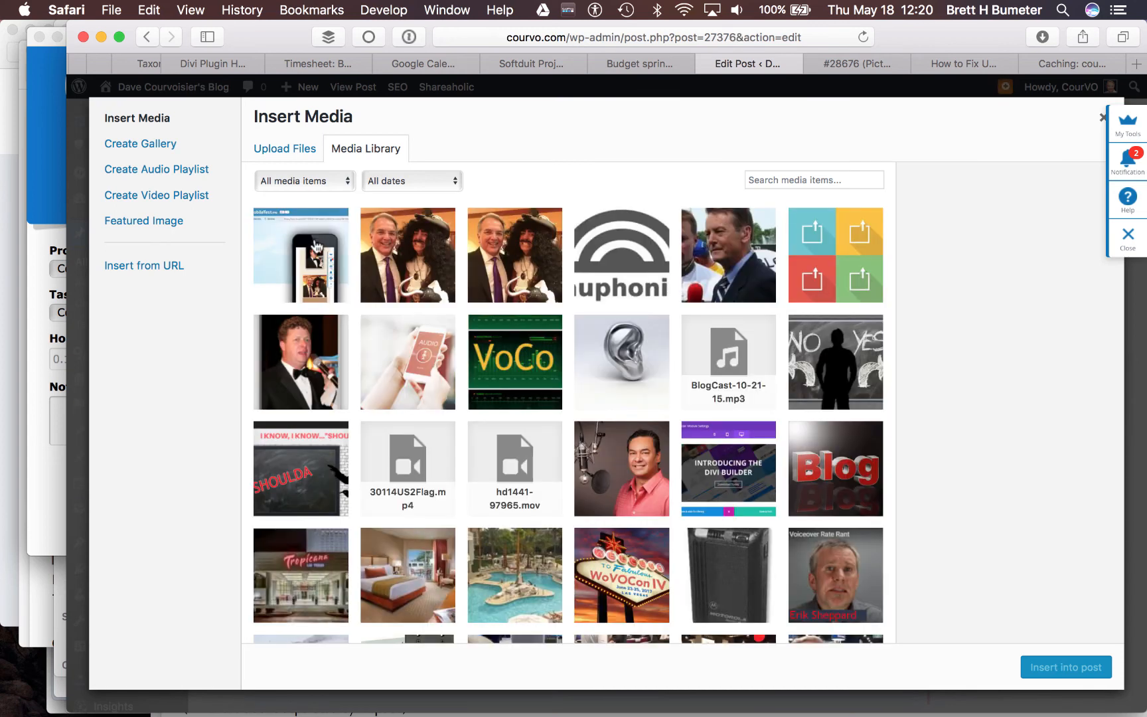
left_click(313, 240)
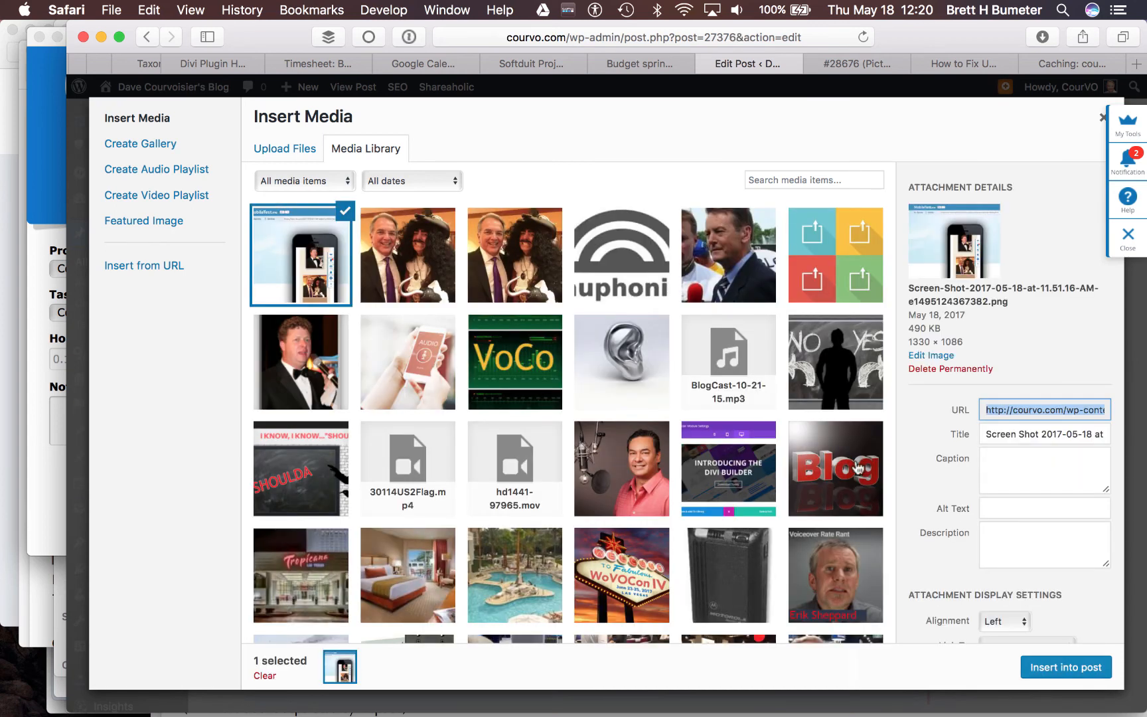
Open the selected phone screenshot for image editing and scale it to 1220 × 996.
left_click(948, 359)
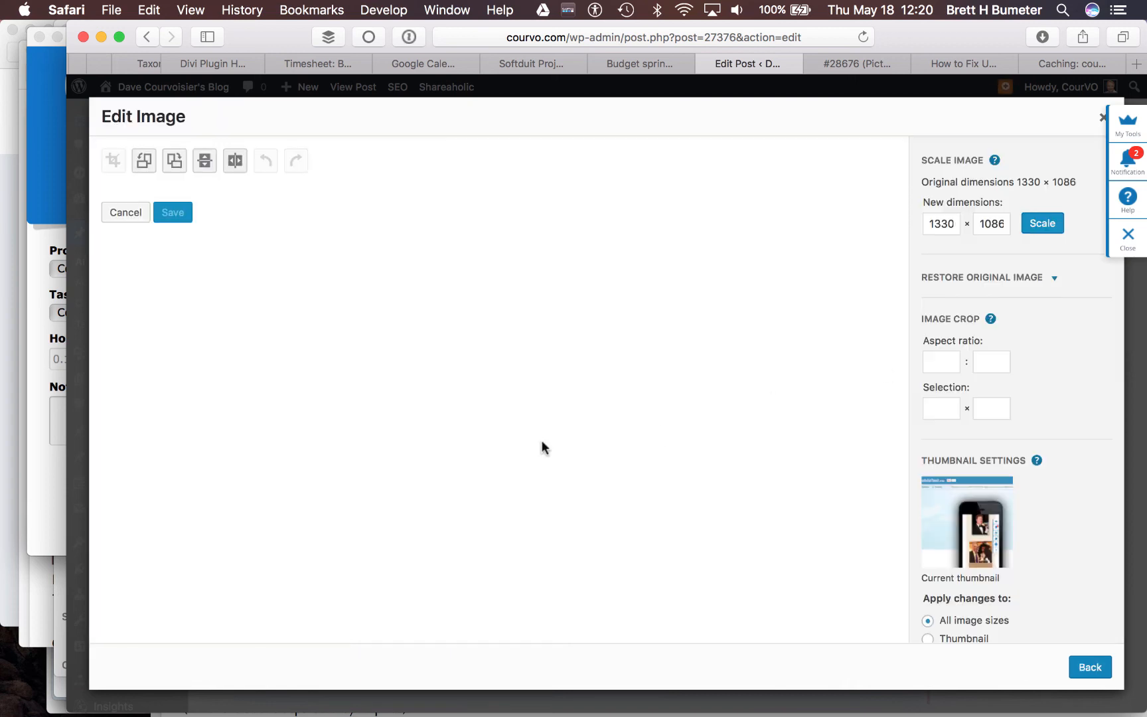
left_click(942, 226)
double_click(942, 226)
type("1220")
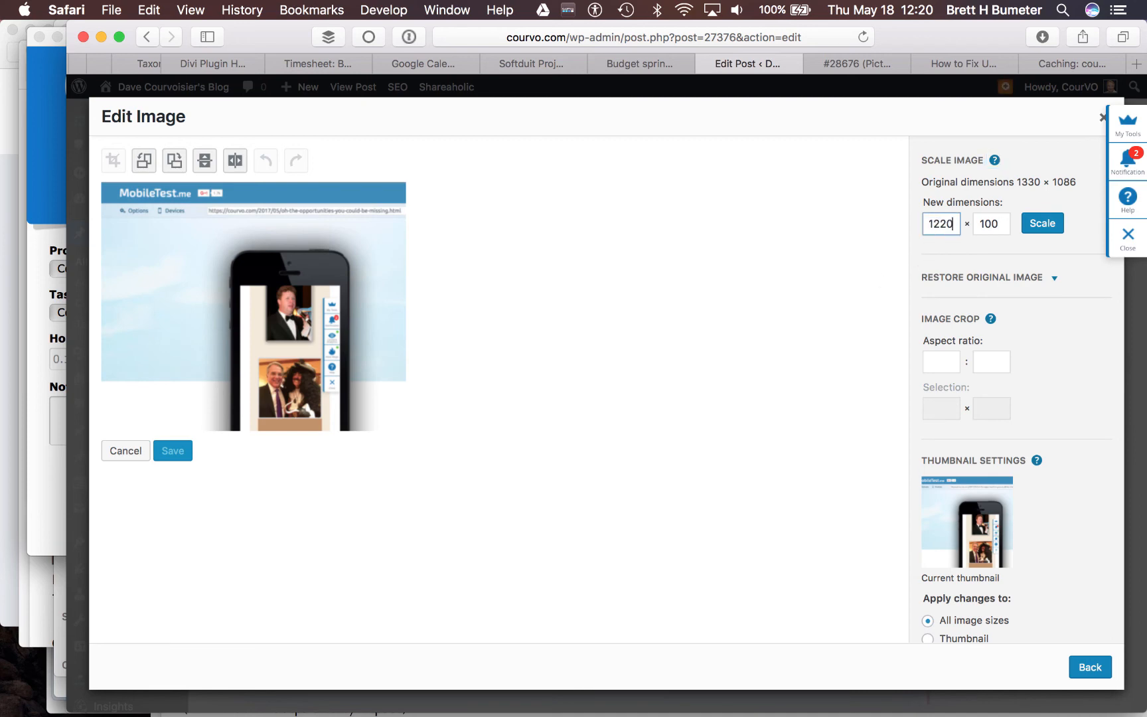
key("Tab")
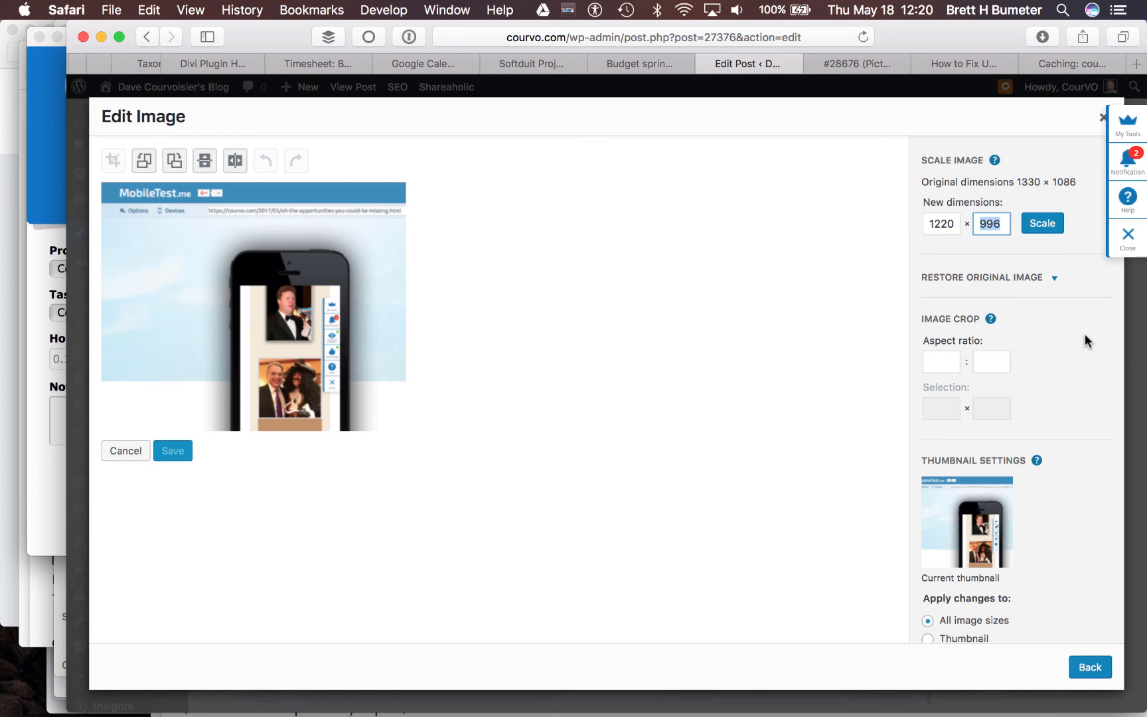
left_click(1045, 229)
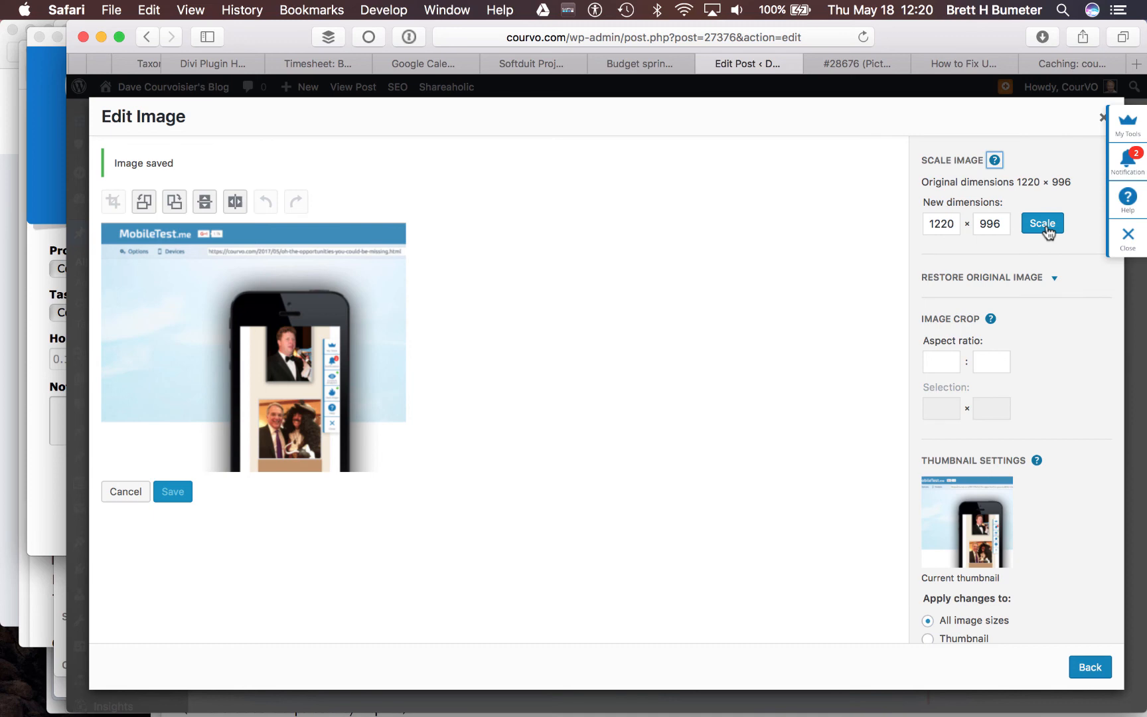
Return to the media selection, insert the scaled screenshot into the new Text module and save the module.
left_click(1090, 667)
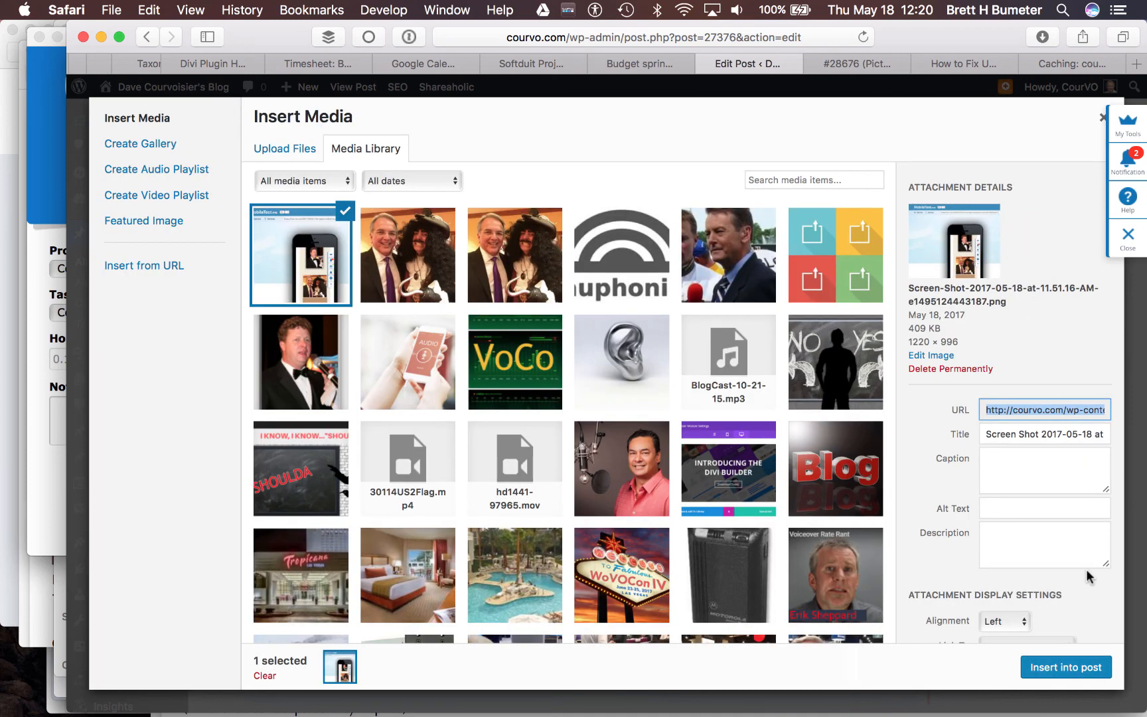
left_click(1080, 665)
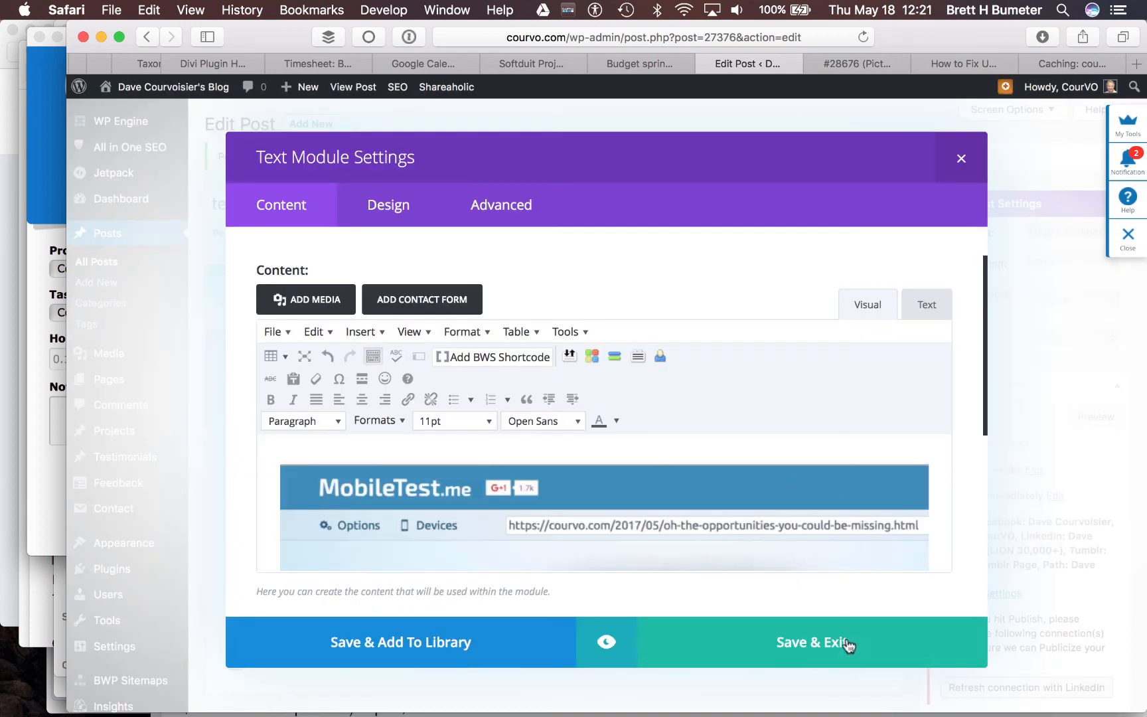
left_click(849, 644)
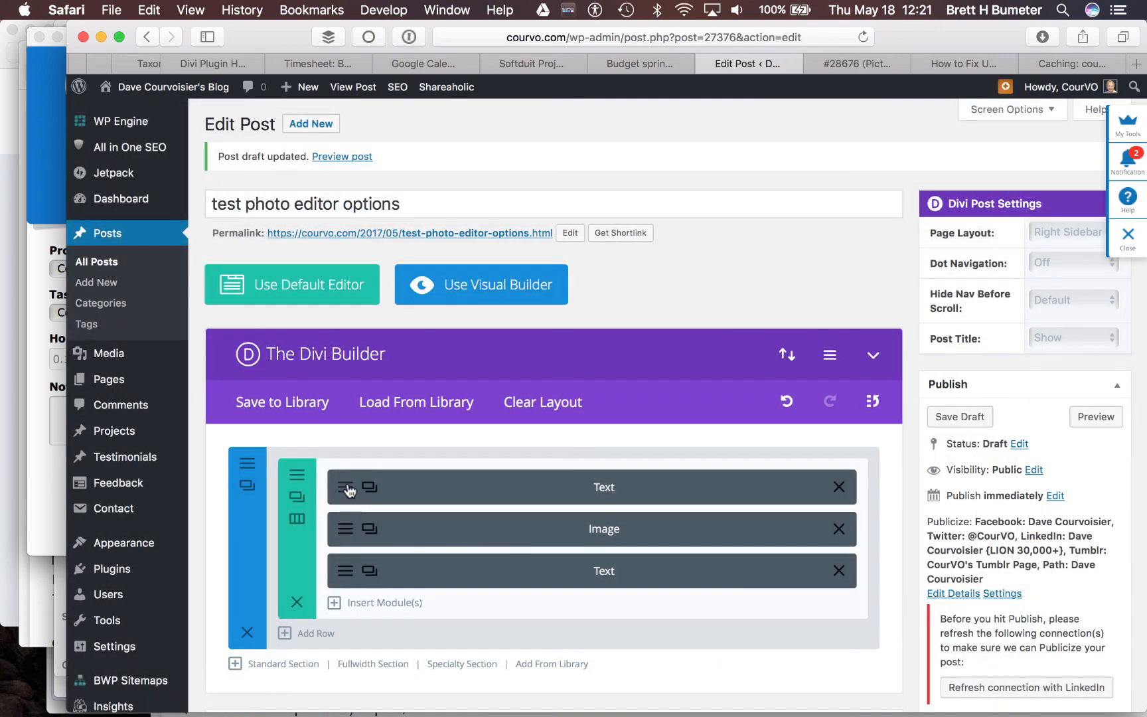
Open the image details of the screenshot in the first Text module, update the image and save the module.
left_click(347, 490)
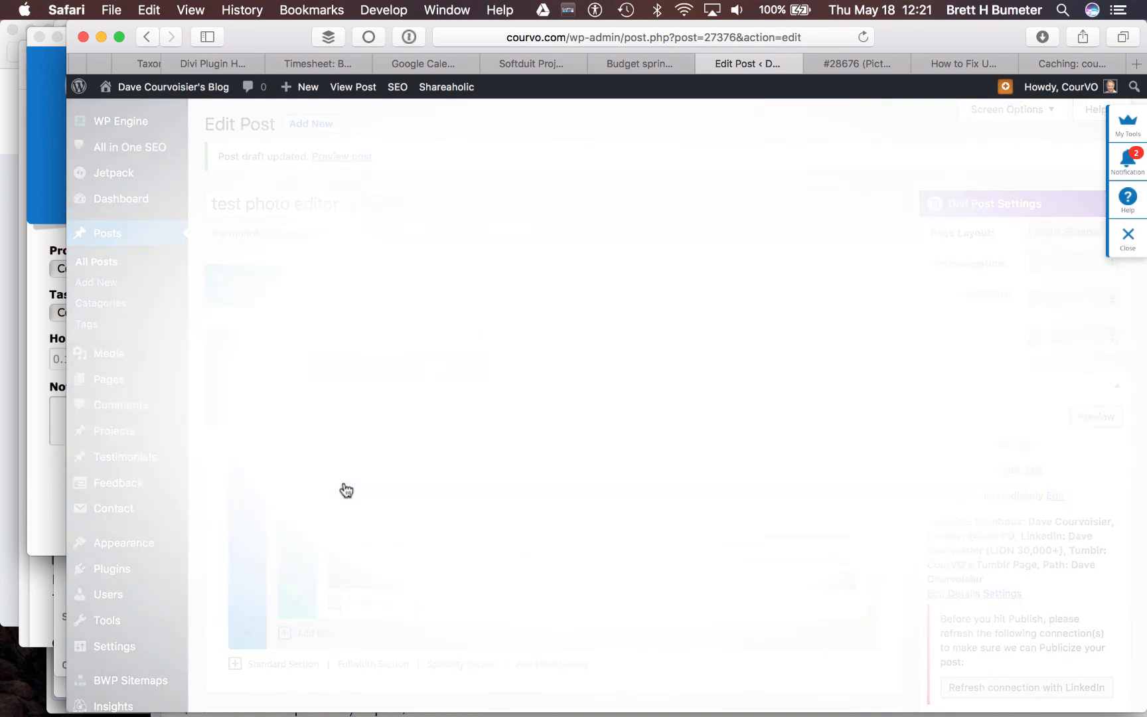
scroll(684, 415, "down", 3)
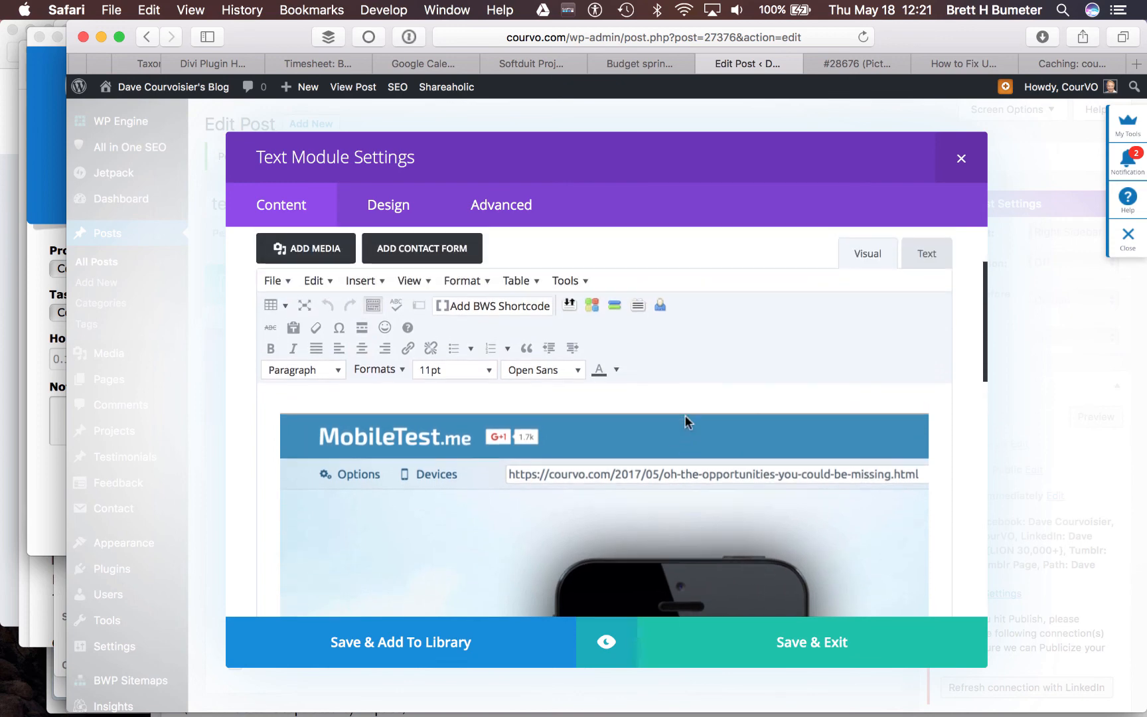
left_click(607, 492)
left_click(641, 388)
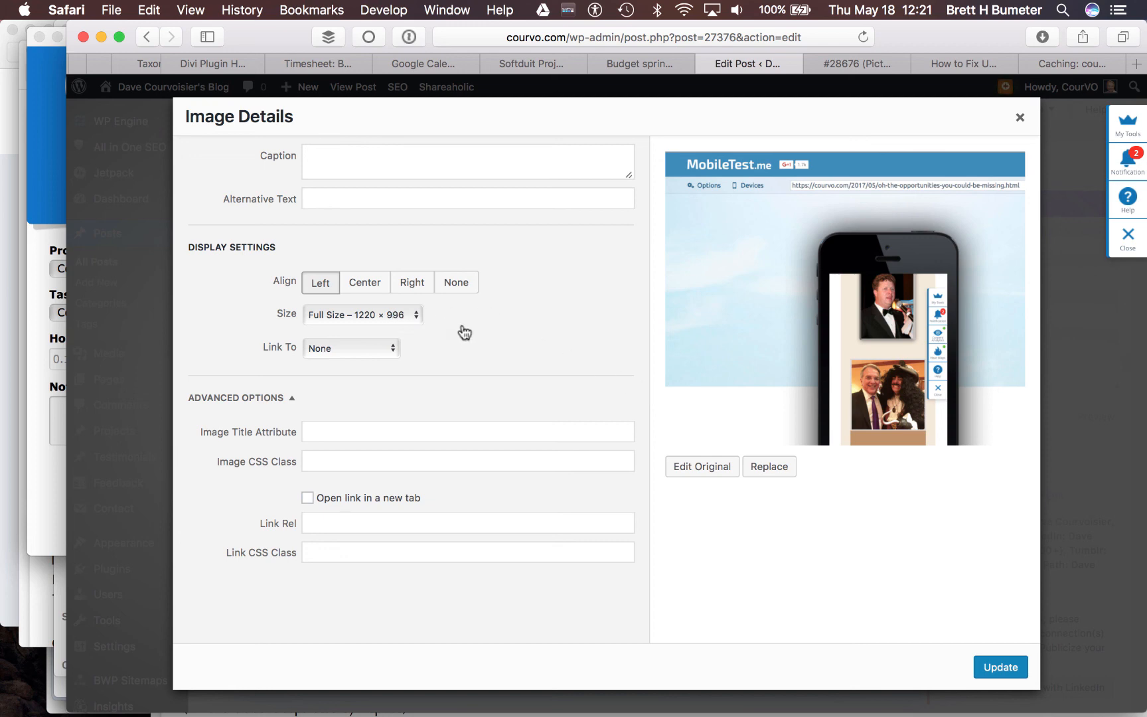
left_click(1009, 667)
left_click(881, 647)
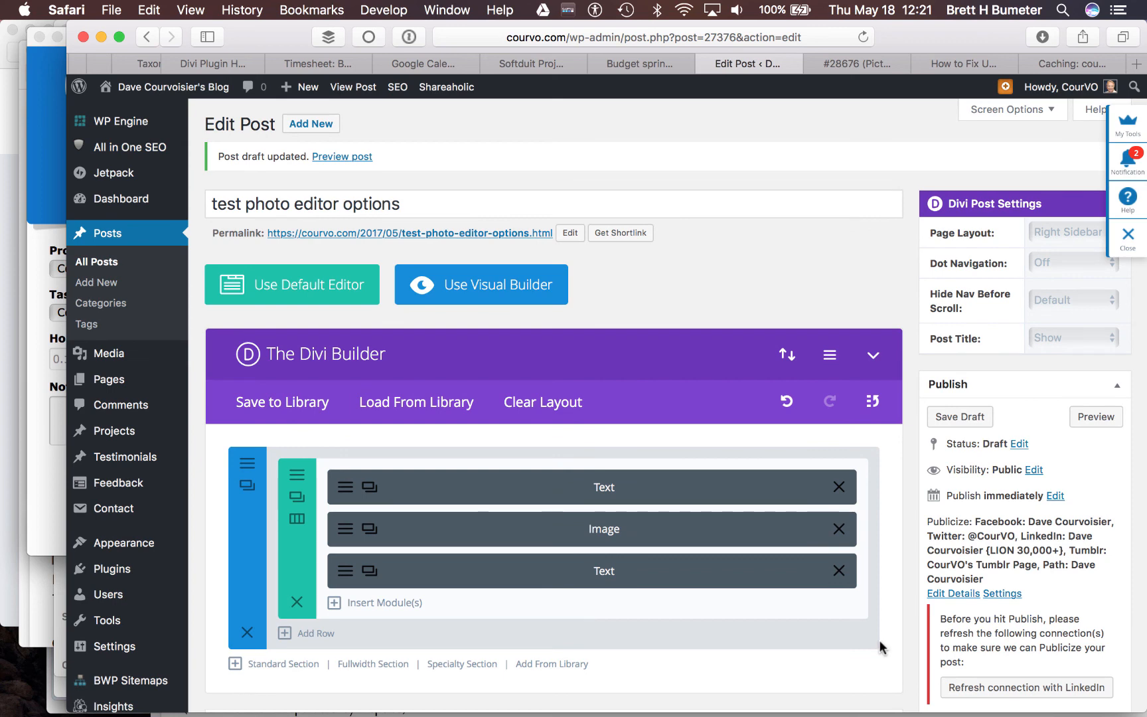
Reopen the Image module's settings and open the media library to choose its image.
left_click(342, 533)
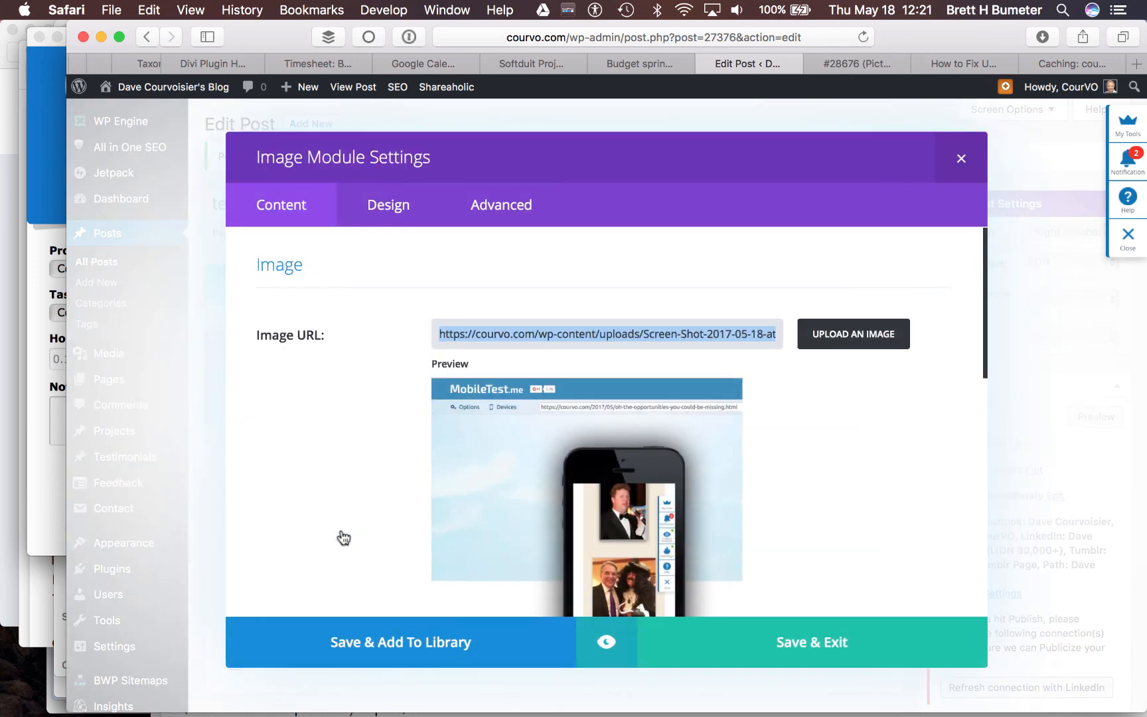
left_click(868, 339)
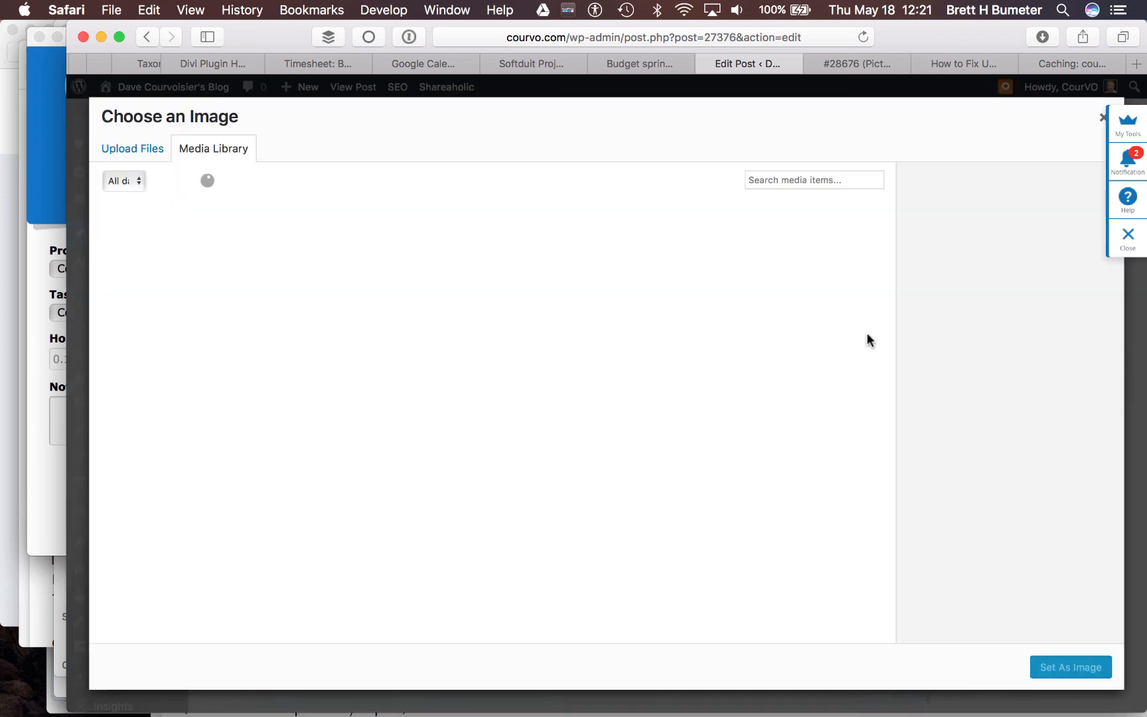